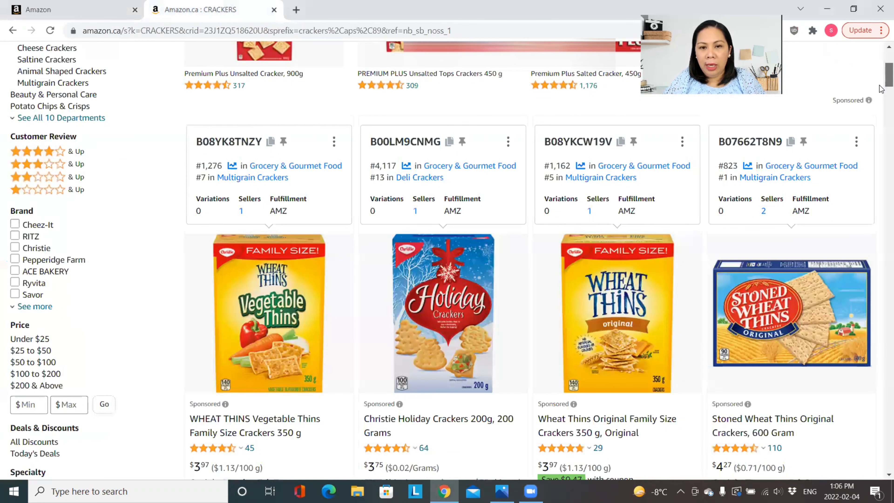
- Open the Wheat Thins Original Family Size Crackers 350 g product page and select its ASIN in the product information
{"action": "scroll", "coordinate": [881, 88], "scroll_direction": "down", "scroll_amount": 2}
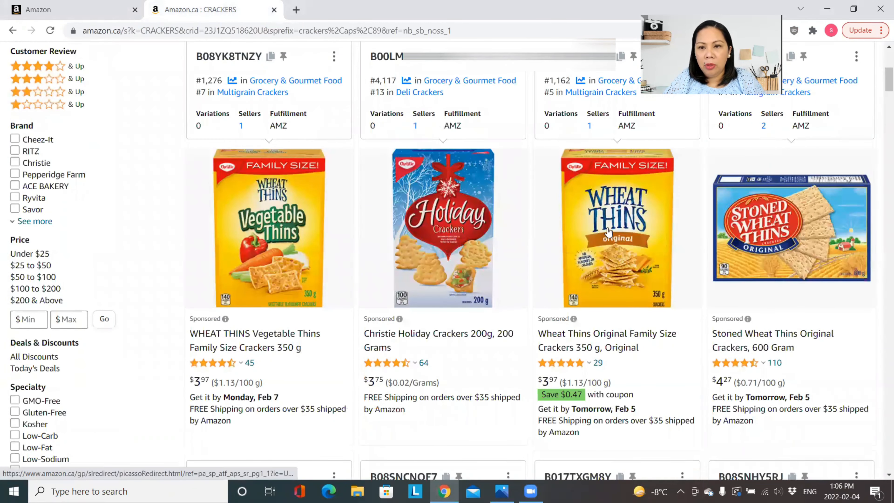
{"action": "left_click", "coordinate": [609, 231]}
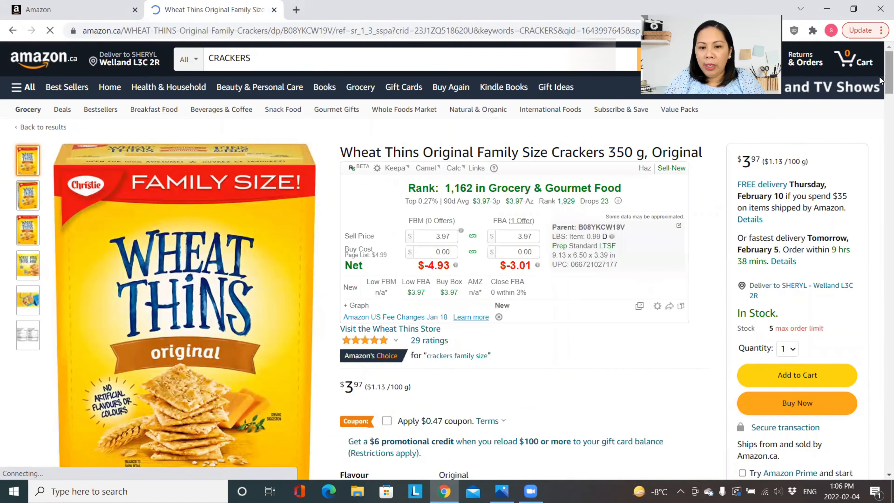
{"action": "scroll", "coordinate": [880, 81], "scroll_direction": "down", "scroll_amount": 2}
{"action": "scroll", "coordinate": [882, 146], "scroll_direction": "down", "scroll_amount": 10}
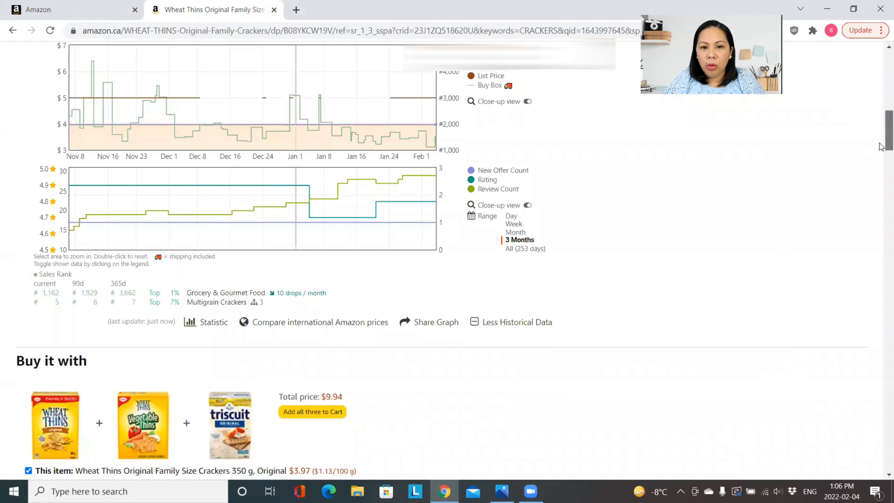
{"action": "scroll", "coordinate": [880, 176], "scroll_direction": "down", "scroll_amount": 10}
{"action": "scroll", "coordinate": [881, 185], "scroll_direction": "down", "scroll_amount": 4}
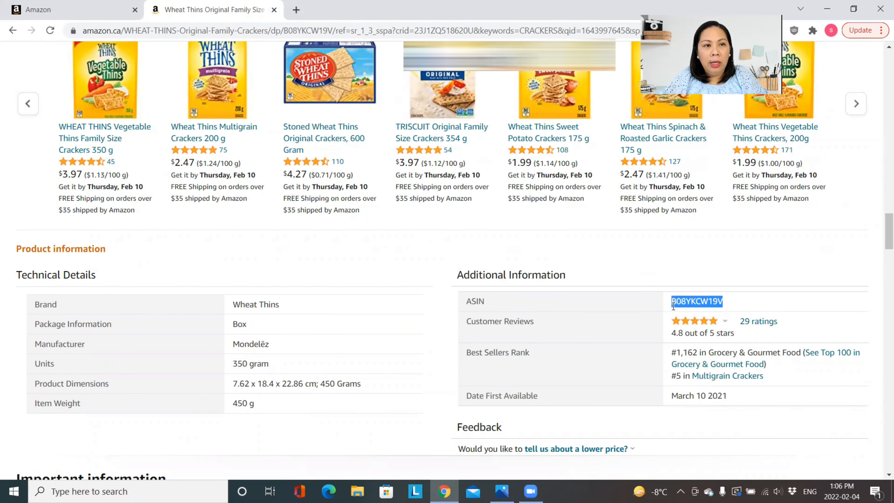
- Switch to Amazon Seller Central and search the product catalogue for ASIN B08YKCW19V
{"action": "left_click", "coordinate": [53, 10]}
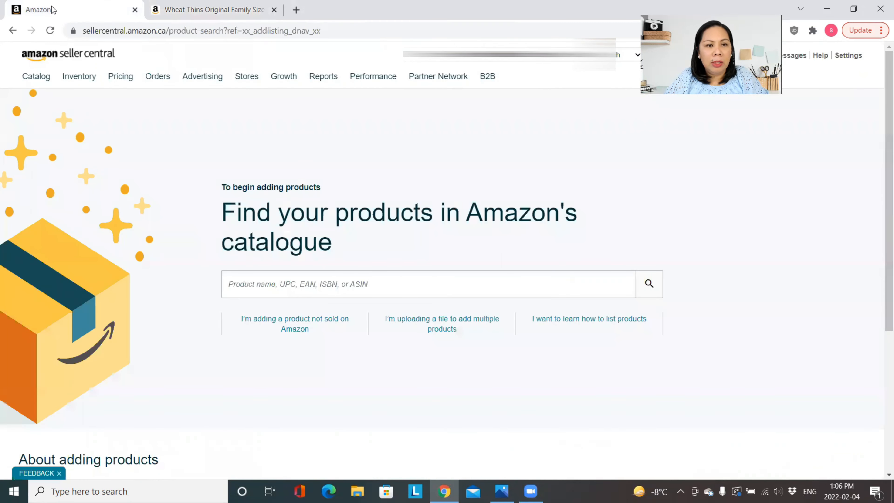
{"action": "left_click", "coordinate": [262, 287]}
{"action": "type", "text": "B08YKCW19V"}
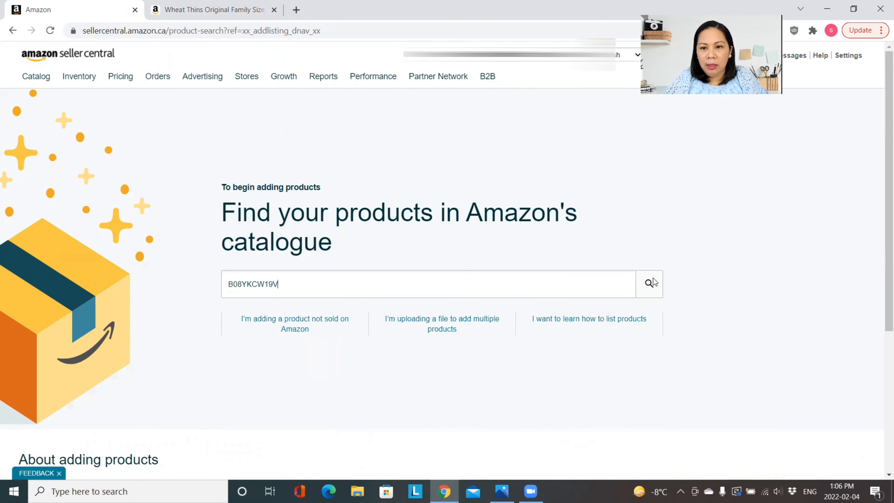
{"action": "left_click", "coordinate": [649, 284]}
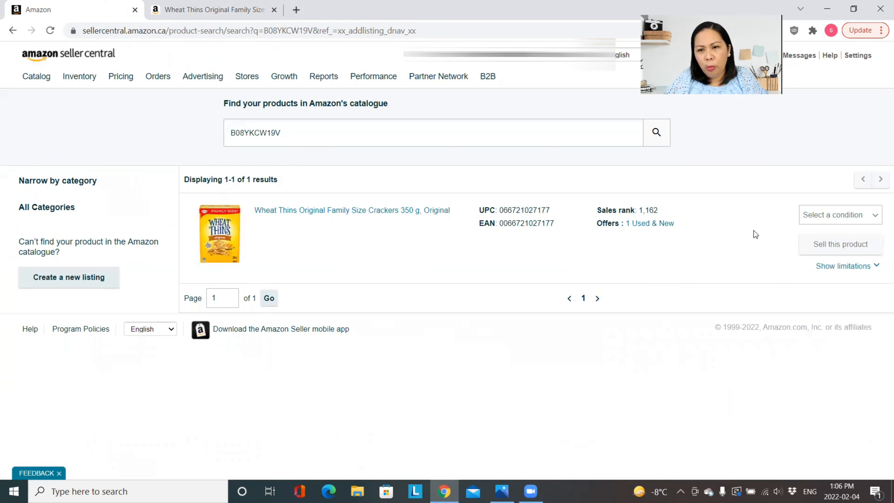
- Set the condition of the found Wheat Thins crackers to New and start selling the product
{"action": "left_click", "coordinate": [815, 225]}
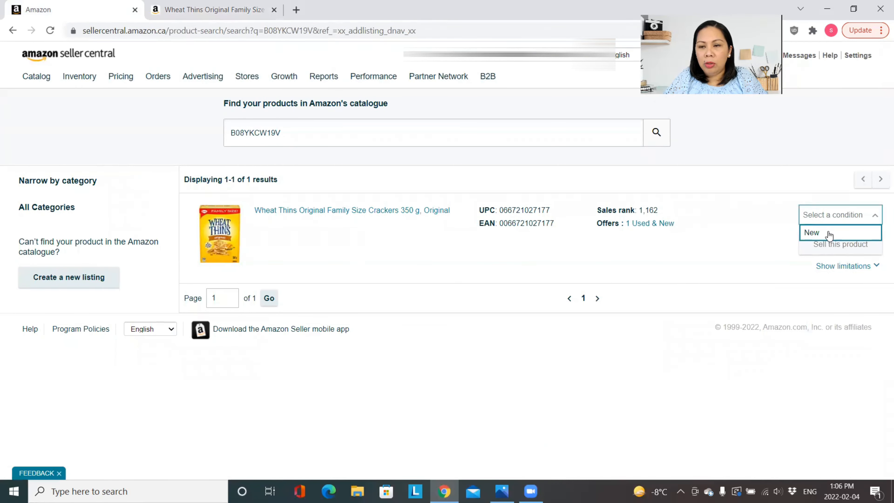
{"action": "left_click", "coordinate": [829, 234]}
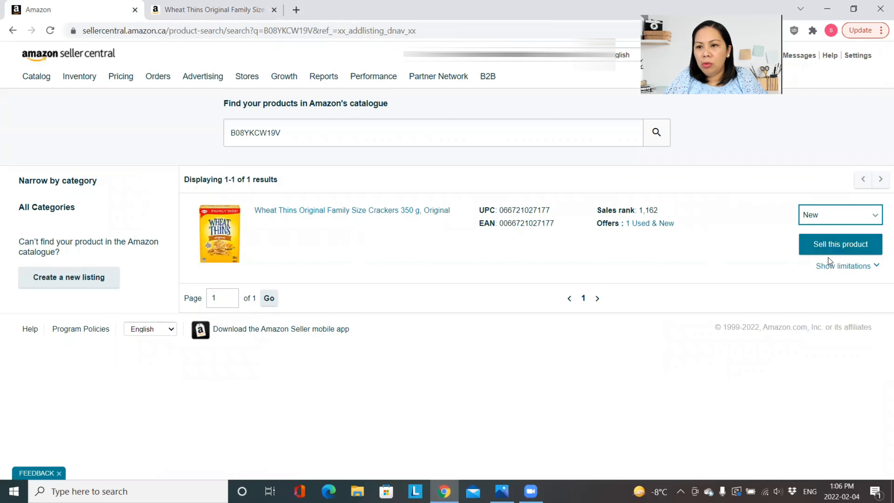
{"action": "left_click", "coordinate": [829, 249]}
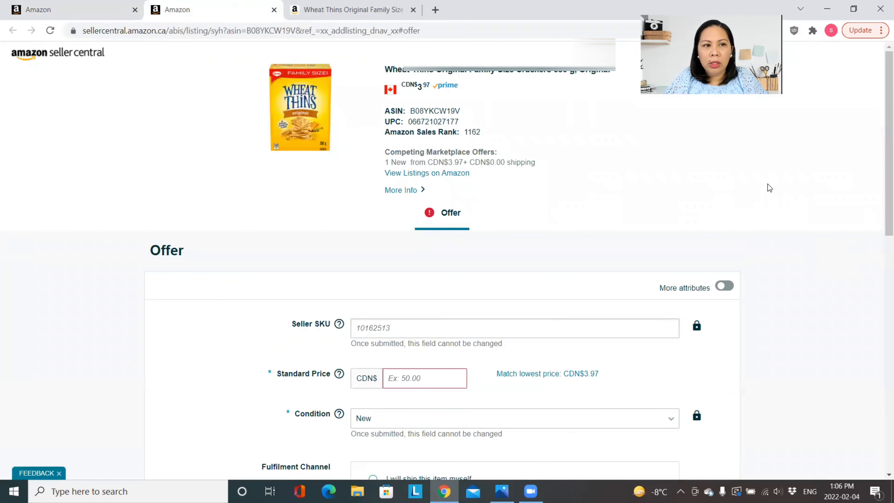
- Set the offer's standard price by matching the lowest price of CDN$3.97
{"action": "scroll", "coordinate": [881, 160], "scroll_direction": "down", "scroll_amount": 1}
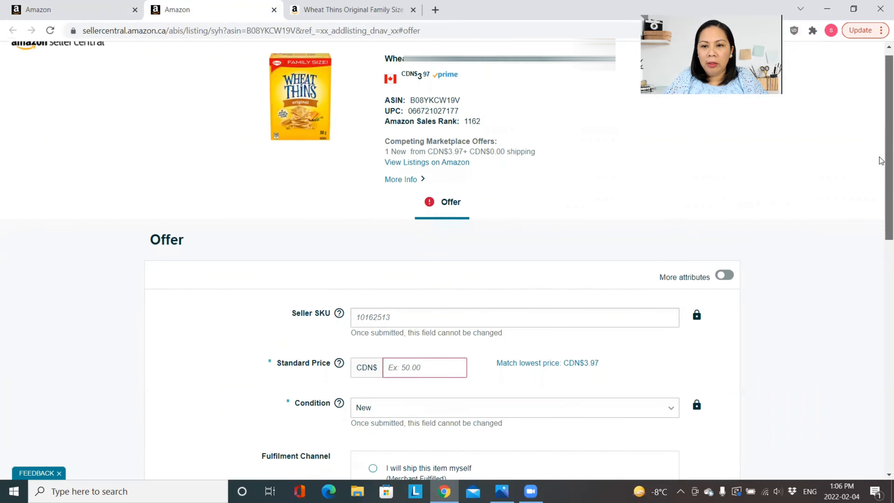
{"action": "scroll", "coordinate": [881, 155], "scroll_direction": "up", "scroll_amount": 1}
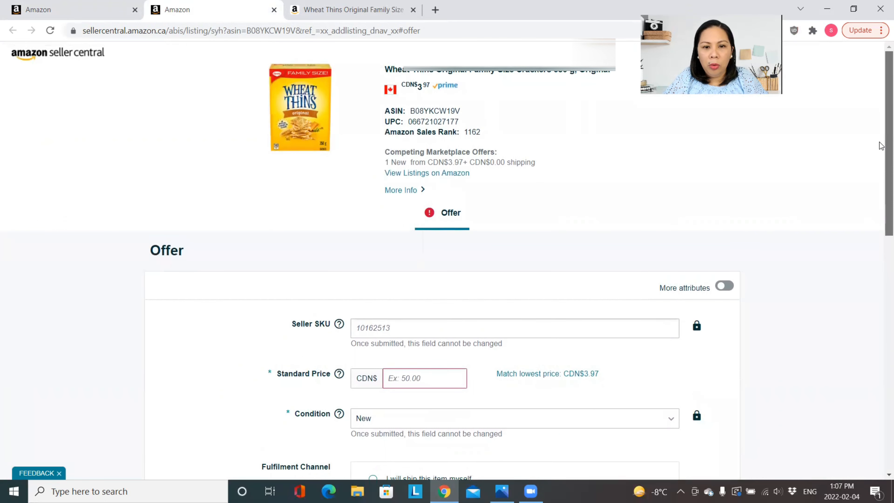
{"action": "scroll", "coordinate": [881, 146], "scroll_direction": "down", "scroll_amount": 5}
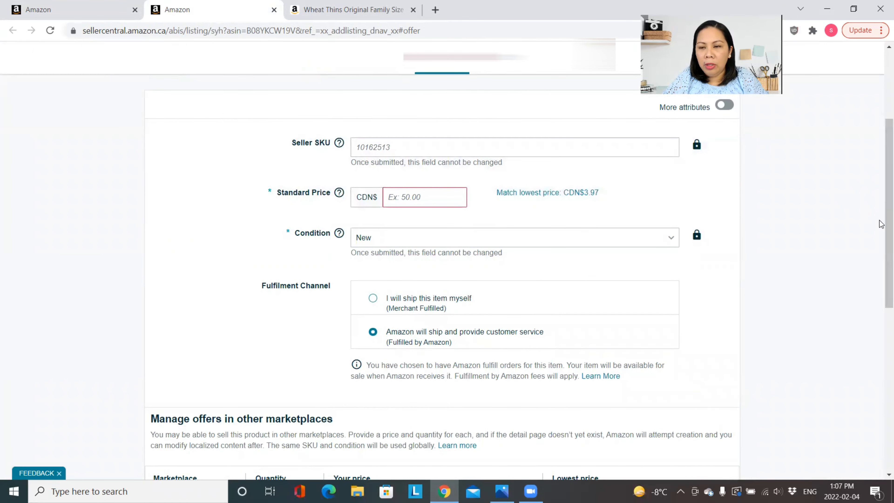
{"action": "scroll", "coordinate": [882, 224], "scroll_direction": "up", "scroll_amount": 4}
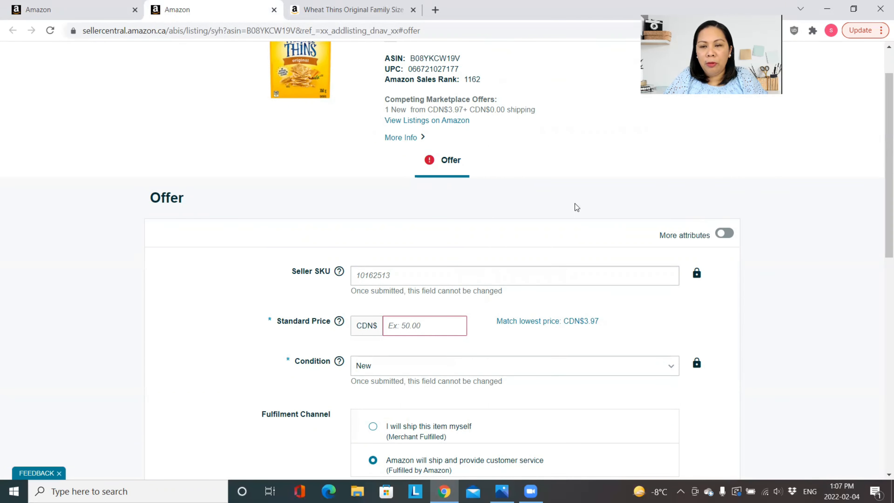
{"action": "left_click_drag", "start_coordinate": [881, 192], "coordinate": [881, 231]}
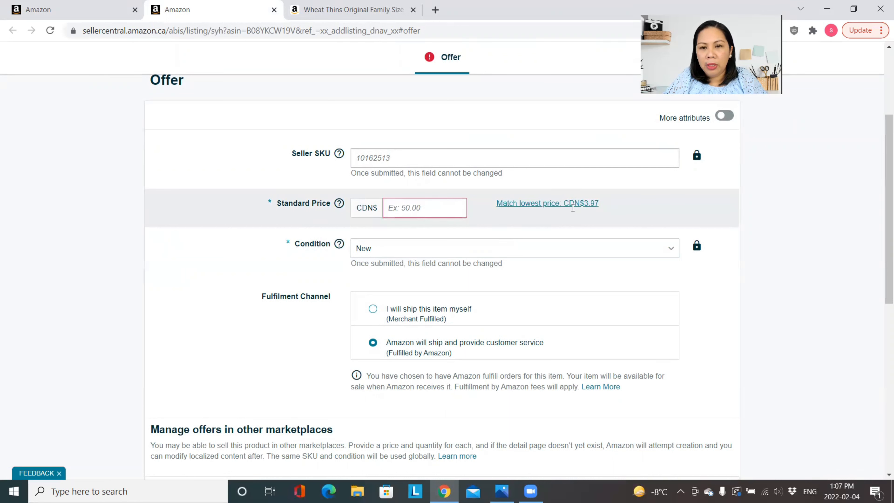
{"action": "left_click", "coordinate": [533, 208]}
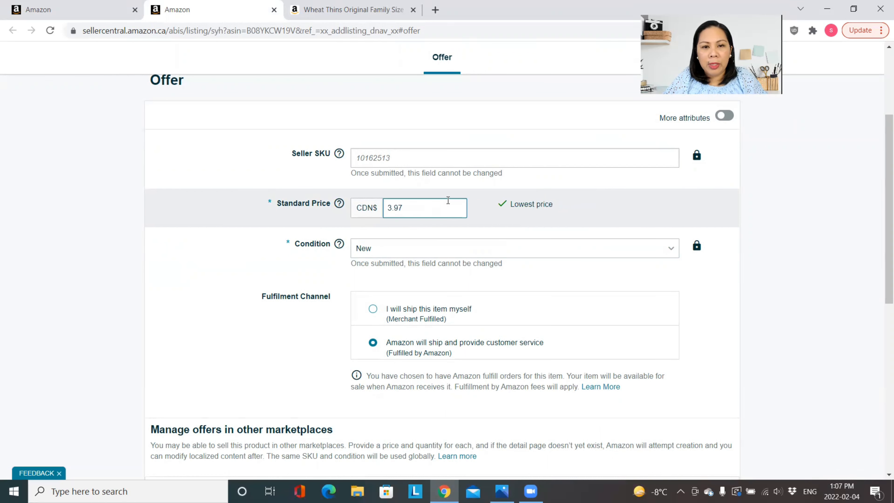
- Enter WAL-01K3-020422 as the offer's seller SKU
{"action": "left_click", "coordinate": [367, 154]}
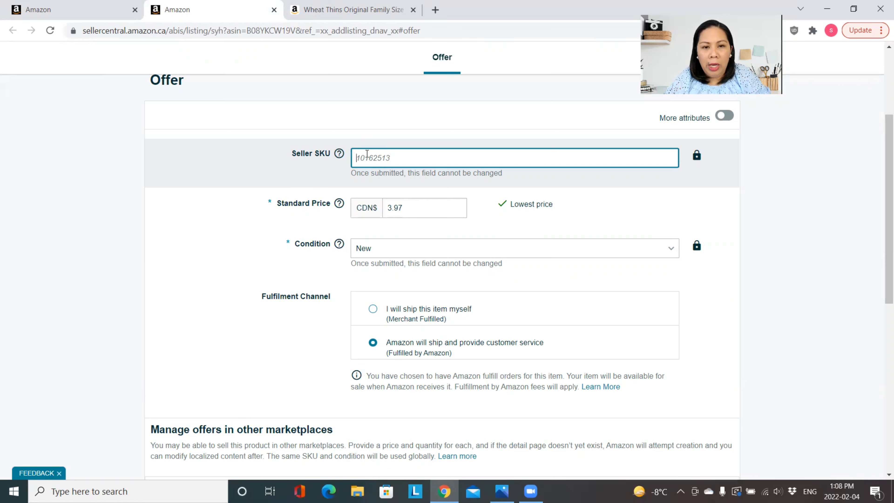
{"action": "type", "text": "WAL"}
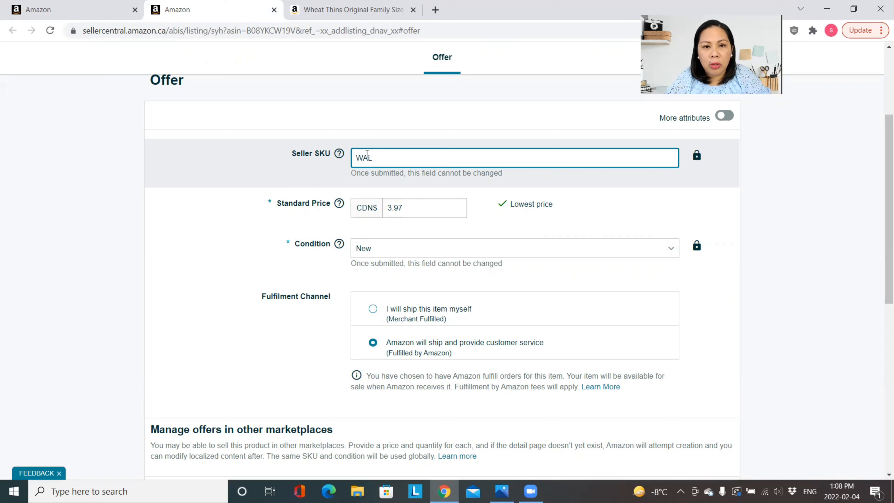
{"action": "type", "text": "-"}
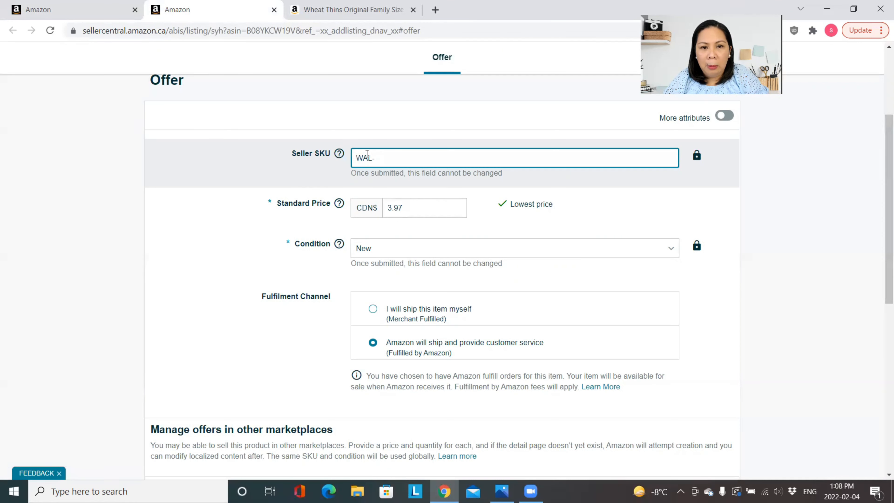
{"action": "type", "text": "01"}
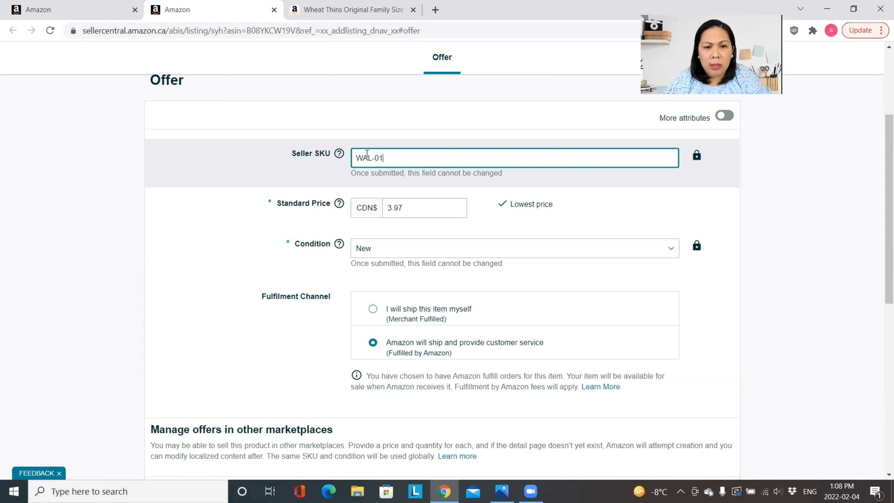
{"action": "type", "text": "K3"}
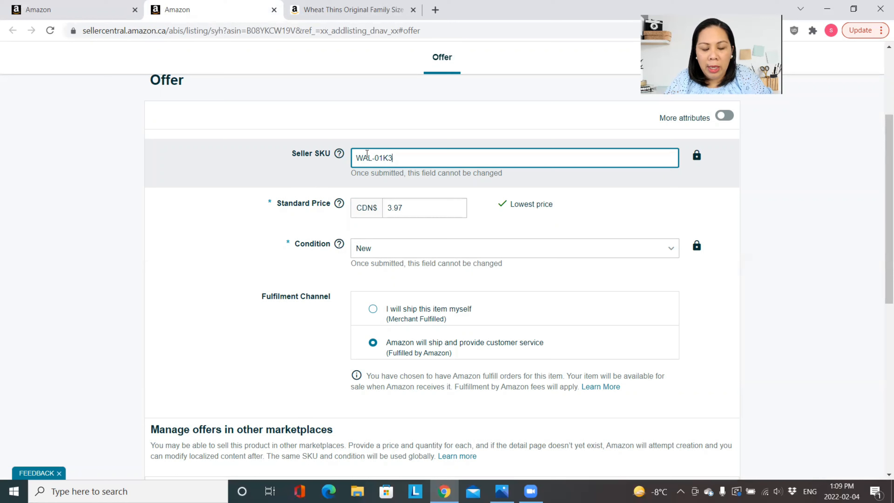
{"action": "type", "text": "-"}
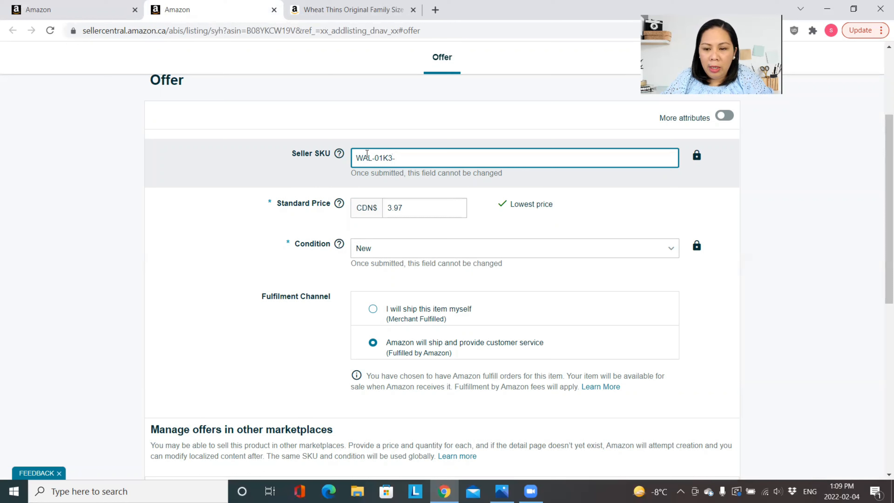
{"action": "type", "text": "02"}
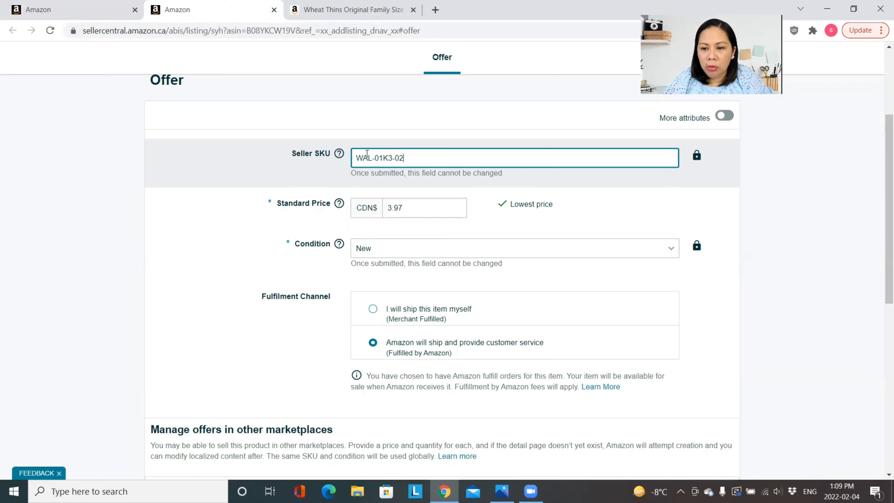
{"action": "type", "text": "01"}
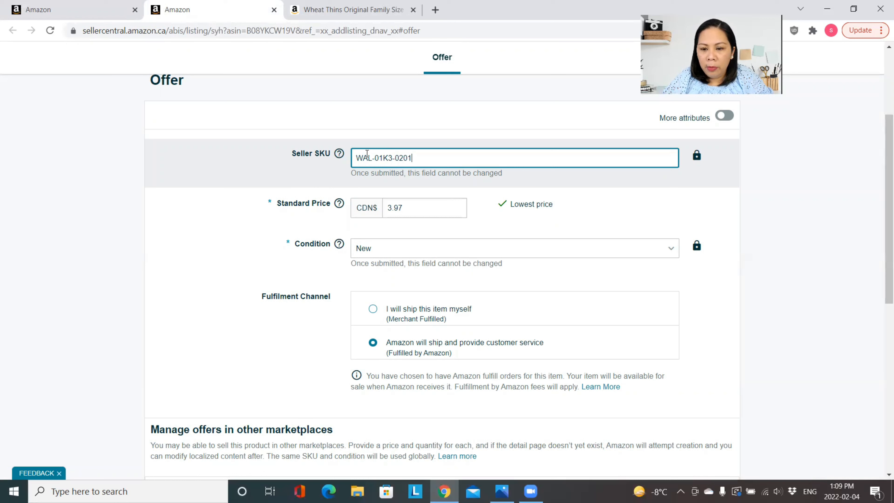
{"action": "key", "text": "BackSpace"}
{"action": "type", "text": "422"}
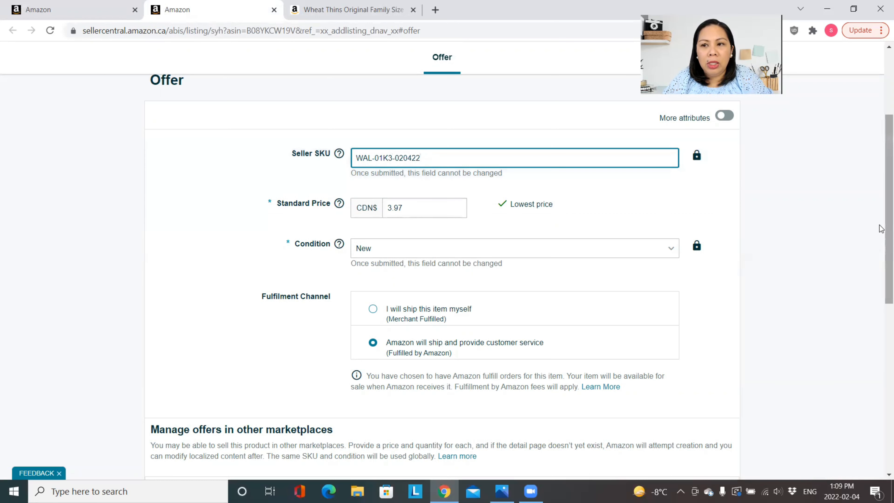
- Review the offer's fulfilment channel and marketplace prices, and save and finish the listing
{"action": "scroll", "coordinate": [882, 226], "scroll_direction": "down", "scroll_amount": 1}
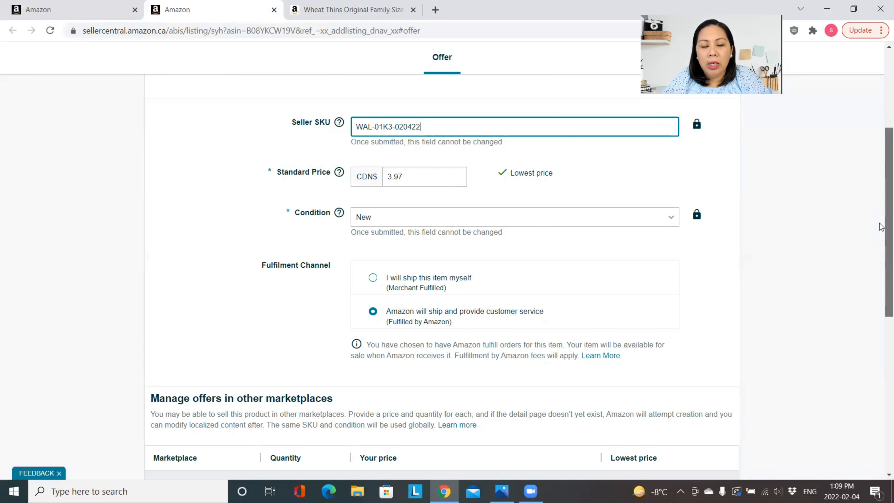
{"action": "scroll", "coordinate": [881, 227], "scroll_direction": "down", "scroll_amount": 1}
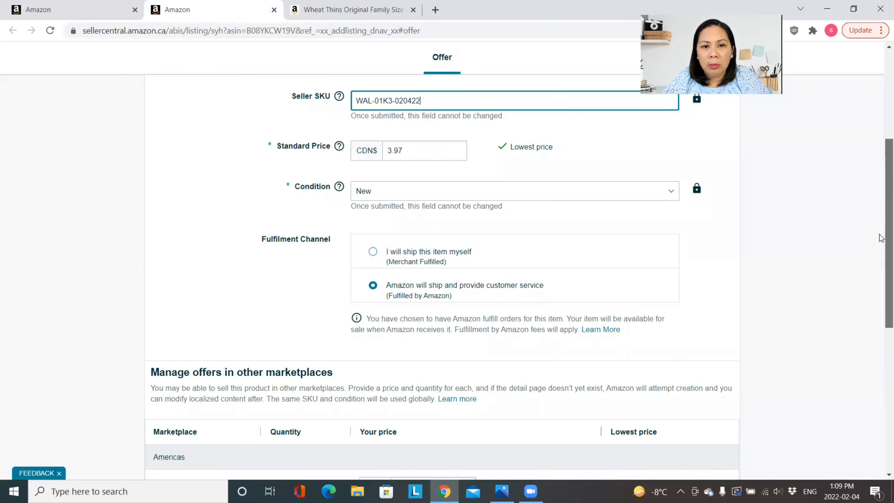
{"action": "scroll", "coordinate": [881, 238], "scroll_direction": "down", "scroll_amount": 10}
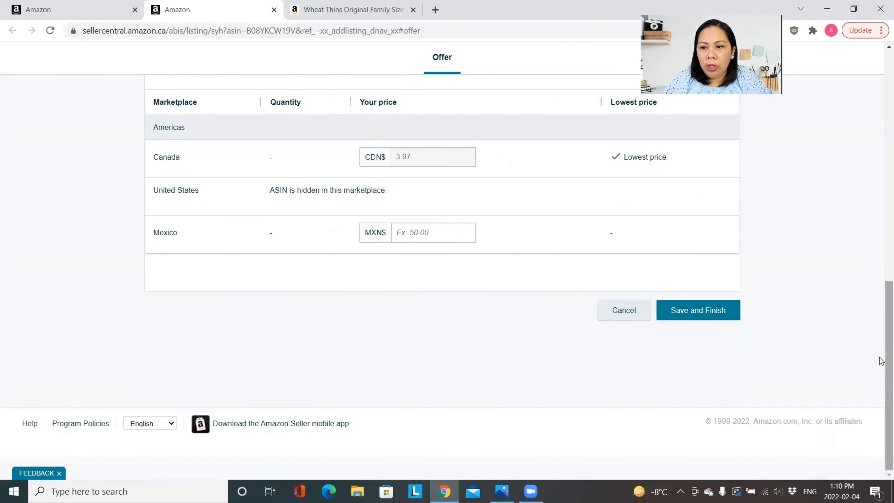
{"action": "scroll", "coordinate": [880, 300], "scroll_direction": "up", "scroll_amount": 9}
{"action": "scroll", "coordinate": [881, 226], "scroll_direction": "up", "scroll_amount": 3}
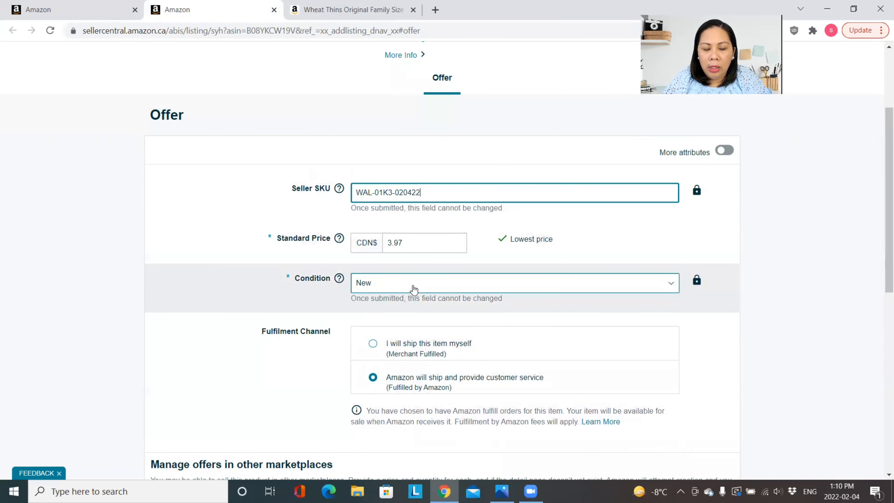
{"action": "scroll", "coordinate": [881, 252], "scroll_direction": "down", "scroll_amount": 4}
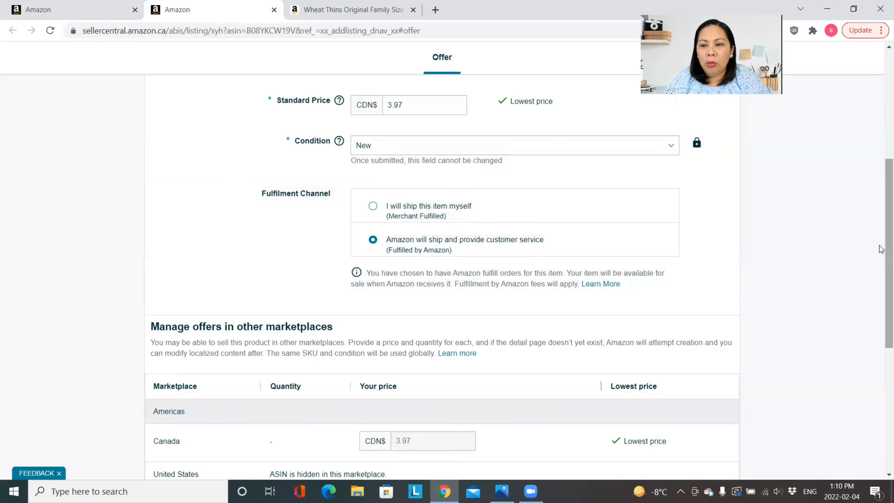
{"action": "left_click_drag", "start_coordinate": [882, 248], "coordinate": [881, 280]}
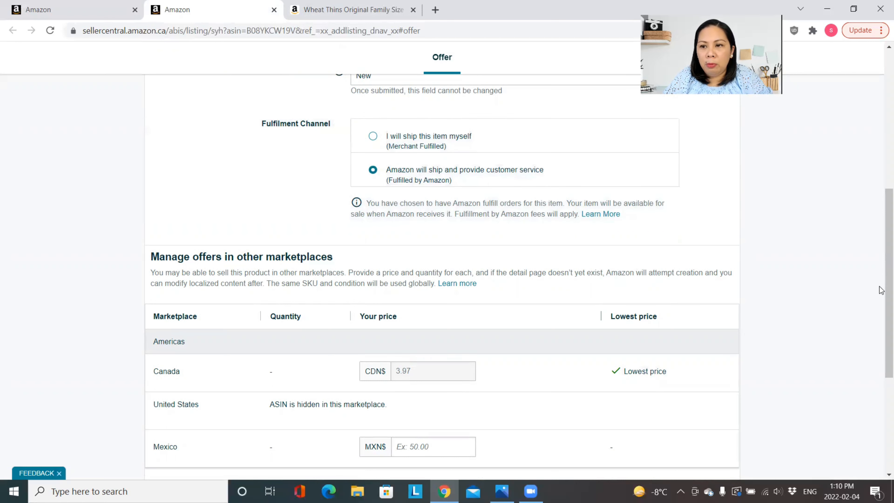
{"action": "left_click_drag", "start_coordinate": [884, 291], "coordinate": [882, 344]}
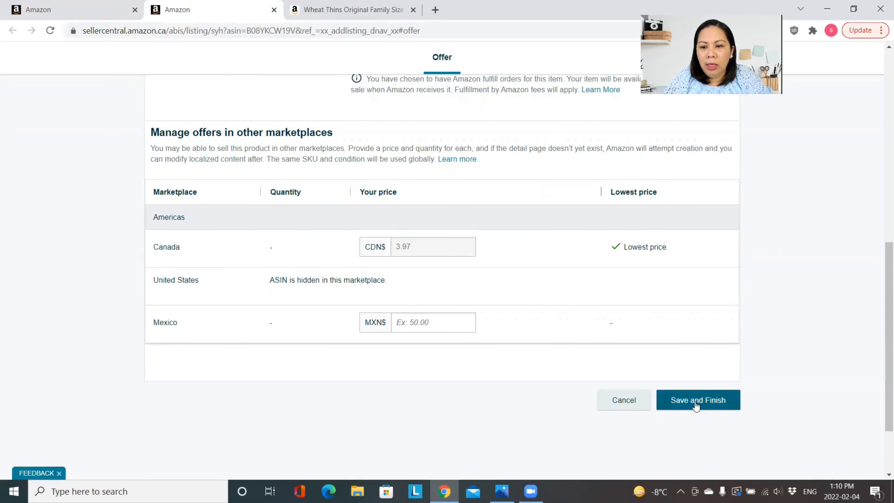
{"action": "left_click", "coordinate": [695, 405]}
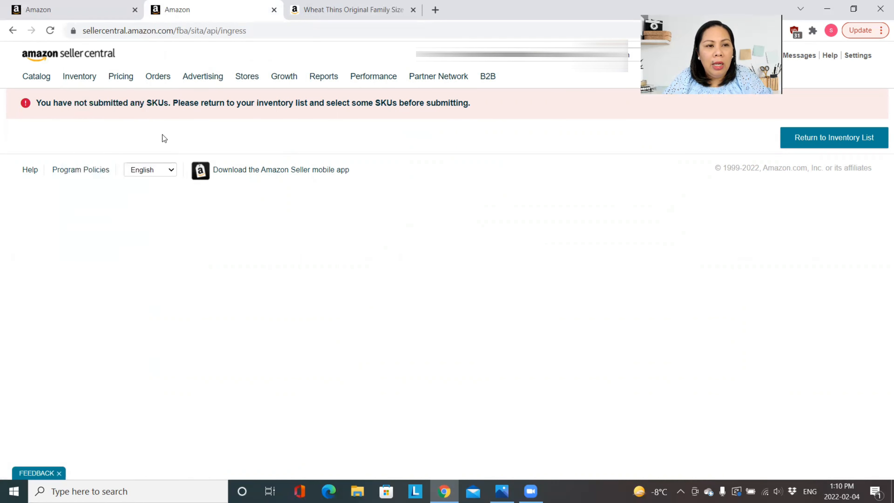
- Open the Manage Inventory page to view the seller's product listings
{"action": "mouse_move", "coordinate": [89, 80]}
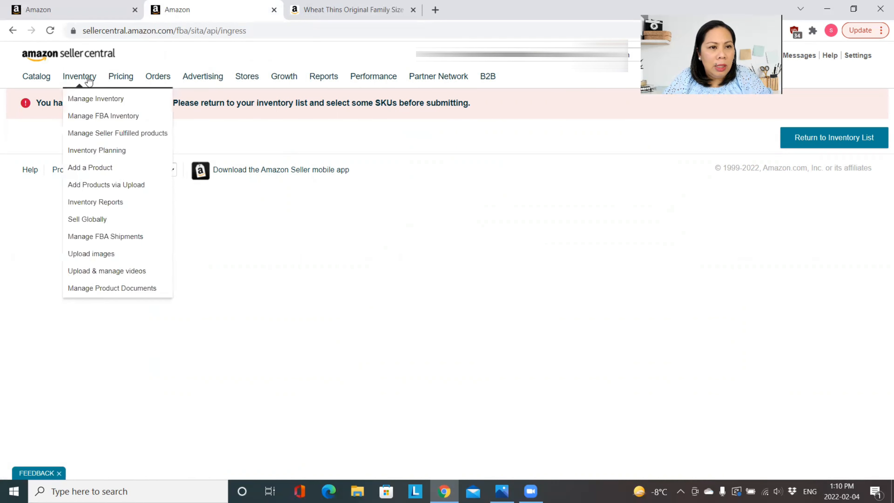
{"action": "left_click", "coordinate": [81, 102]}
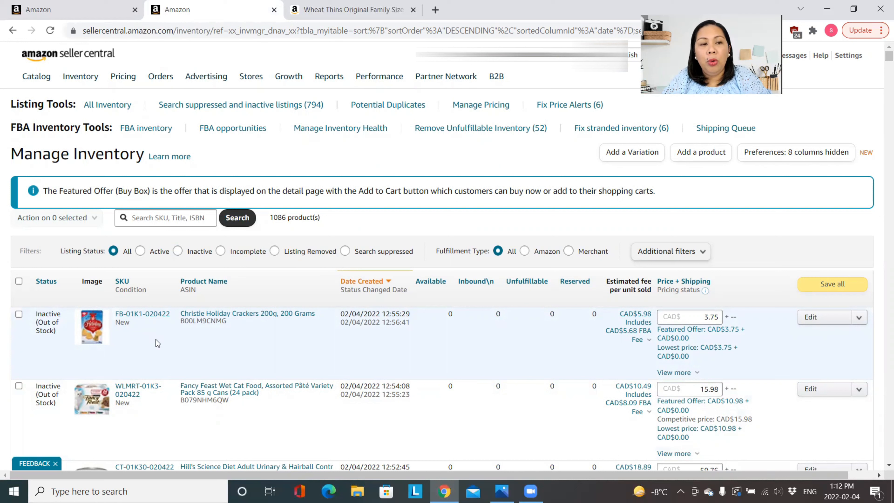
{"action": "mouse_move", "coordinate": [85, 77]}
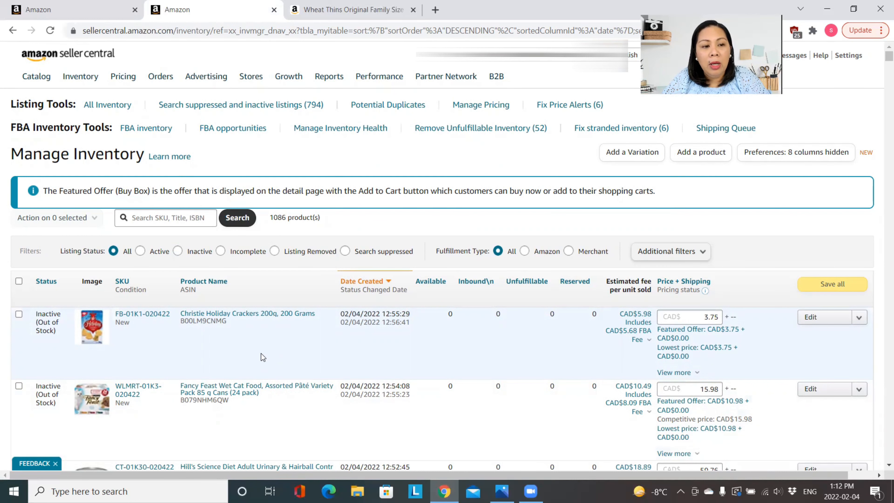
{"action": "left_click", "coordinate": [19, 314]}
{"action": "left_click", "coordinate": [19, 386]}
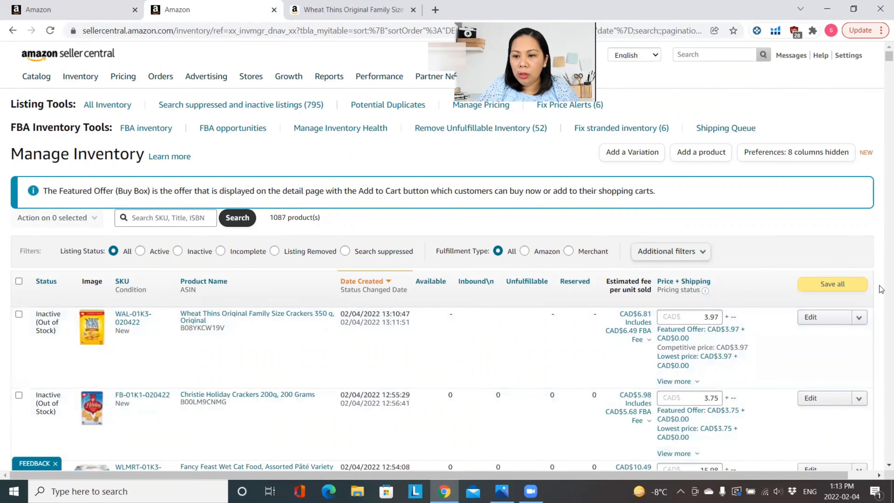
- Select the Wheat Thins, Christie Holiday Crackers, Fancy Feast and Hill's Science Diet listings in the inventory list
{"action": "scroll", "coordinate": [881, 467], "scroll_direction": "down", "scroll_amount": 1}
{"action": "scroll", "coordinate": [881, 467], "scroll_direction": "down", "scroll_amount": 3}
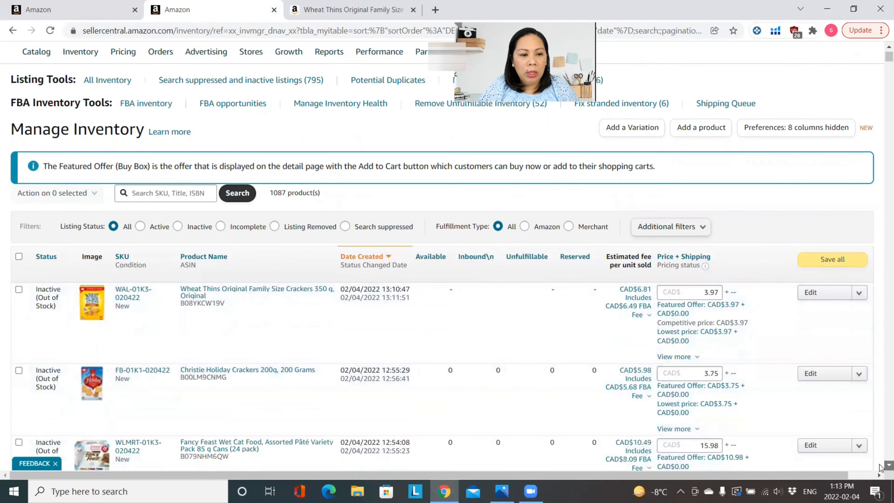
{"action": "scroll", "coordinate": [881, 467], "scroll_direction": "down", "scroll_amount": 1}
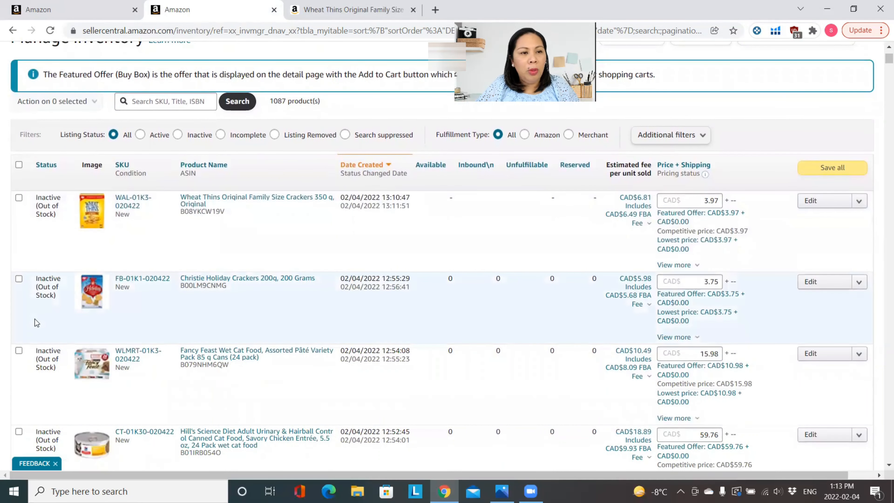
{"action": "left_click", "coordinate": [19, 199]}
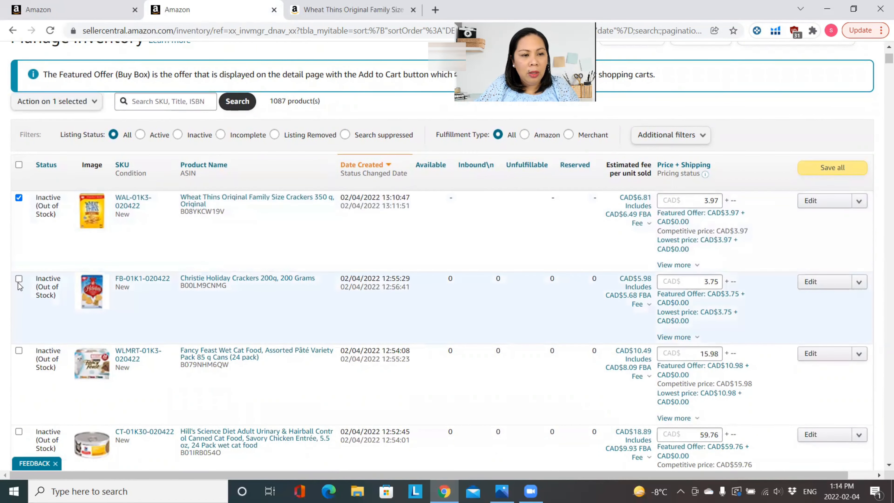
{"action": "left_click", "coordinate": [19, 279]}
{"action": "left_click", "coordinate": [19, 352]}
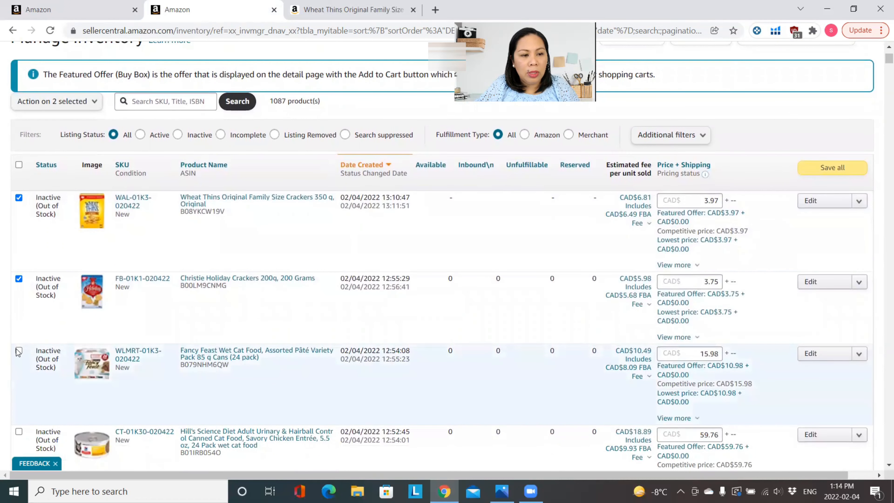
{"action": "left_click", "coordinate": [19, 433]}
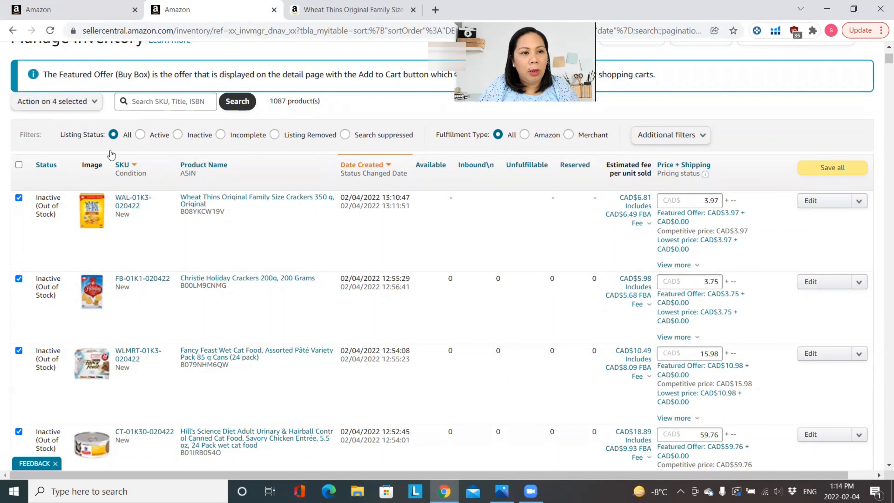
- Run Send/replenish inventory on the selected listings and create a new shipping plan for individual products
{"action": "left_click", "coordinate": [66, 103]}
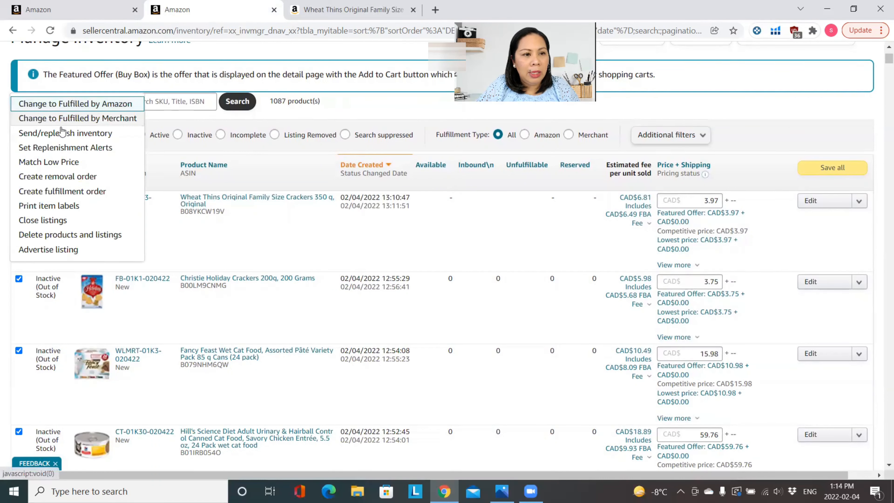
{"action": "left_click", "coordinate": [51, 135]}
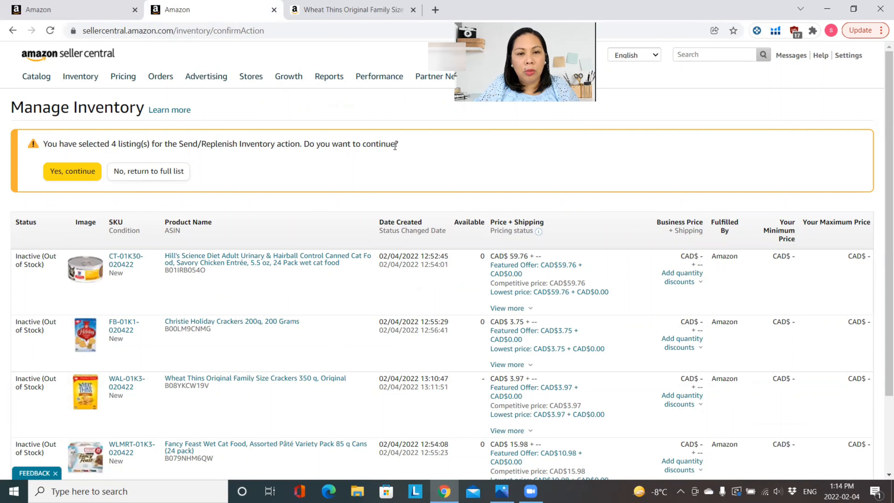
{"action": "left_click", "coordinate": [77, 173]}
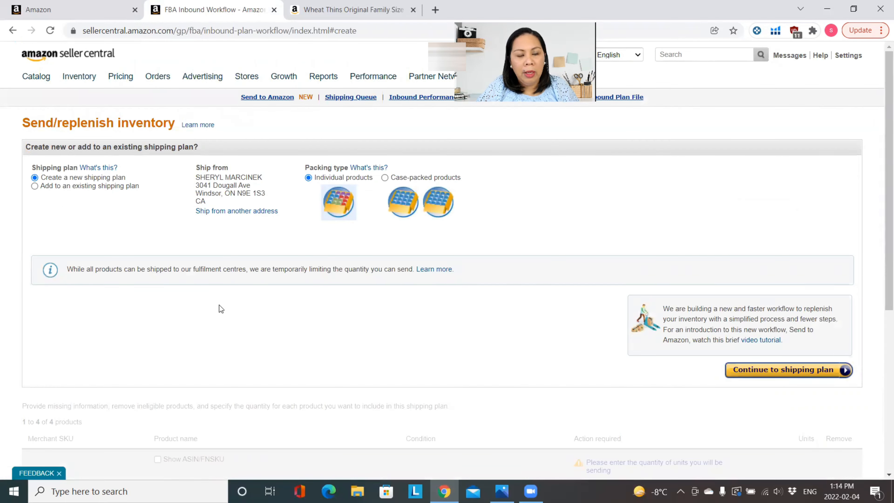
{"action": "scroll", "coordinate": [881, 187], "scroll_direction": "down", "scroll_amount": 3}
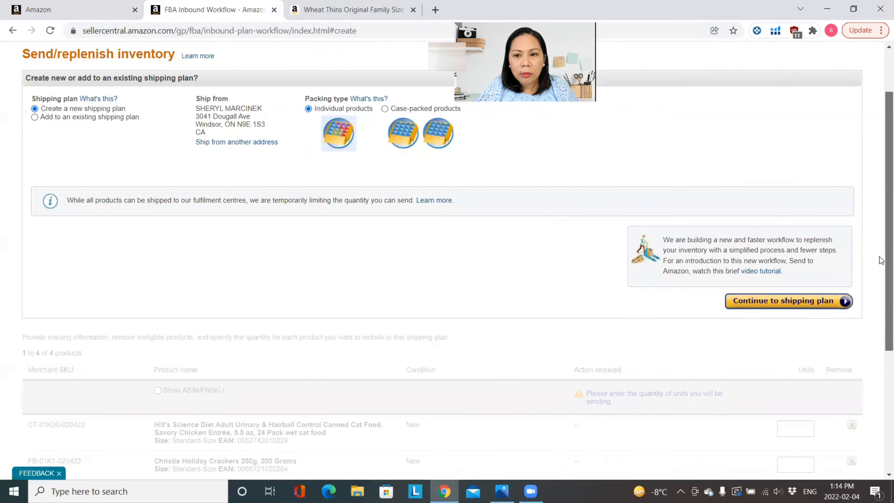
{"action": "left_click", "coordinate": [780, 246]}
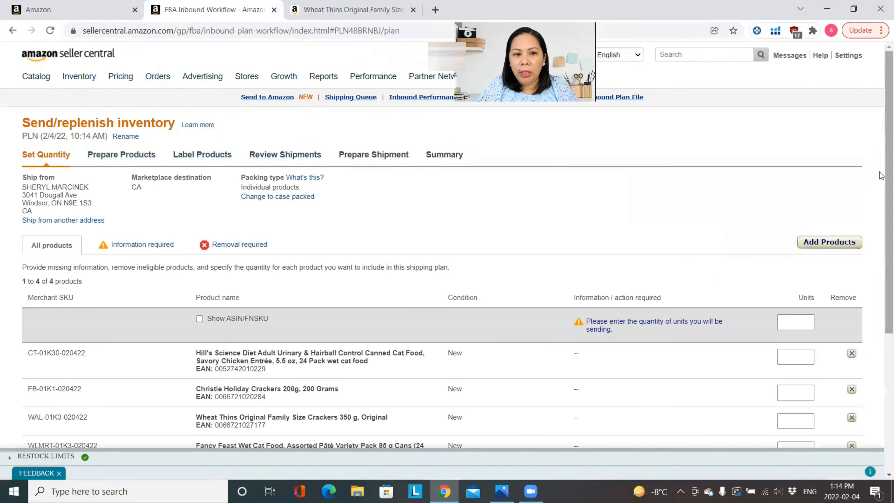
- Set the units to 5 for Hill's Science Diet, 2 for Christie, 3 for Wheat Thins and 8 for Fancy Feast, and continue to product preparation
{"action": "scroll", "coordinate": [882, 226], "scroll_direction": "down", "scroll_amount": 2}
{"action": "scroll", "coordinate": [882, 254], "scroll_direction": "down", "scroll_amount": 1}
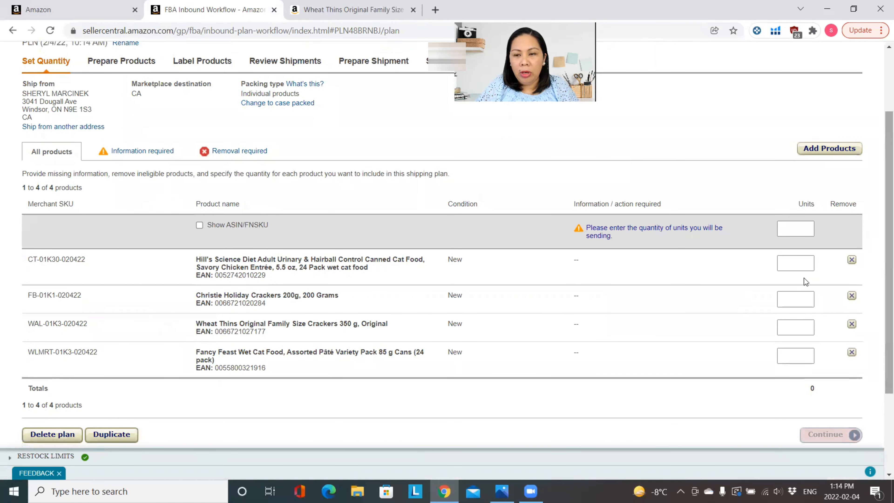
{"action": "left_click", "coordinate": [795, 270]}
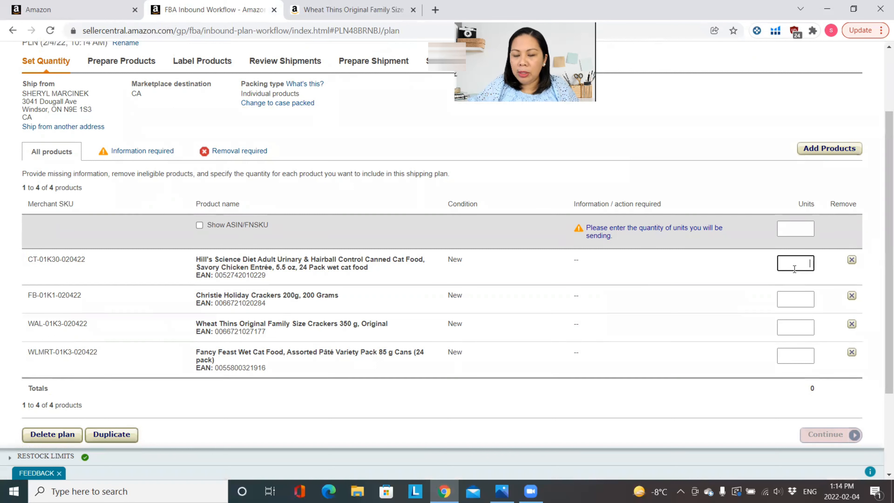
{"action": "type", "text": "5"}
{"action": "left_click", "coordinate": [792, 303]}
{"action": "type", "text": "2"}
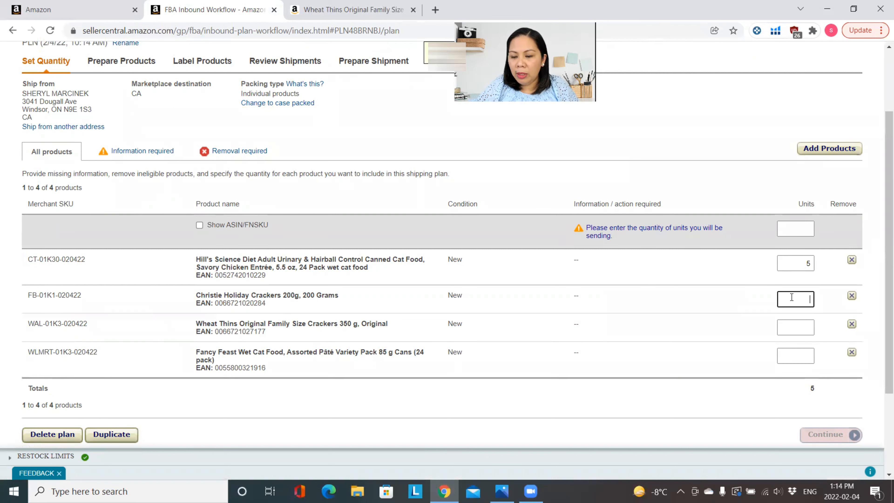
{"action": "left_click", "coordinate": [798, 327]}
{"action": "type", "text": "3"}
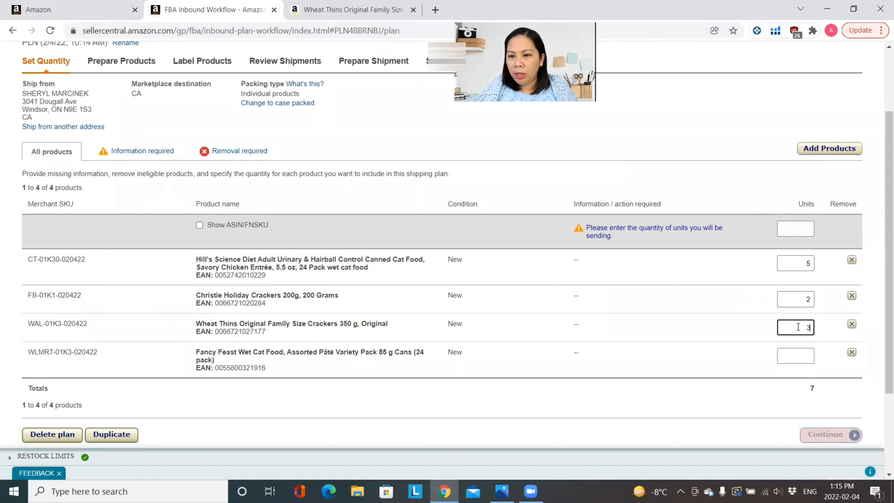
{"action": "left_click", "coordinate": [801, 356]}
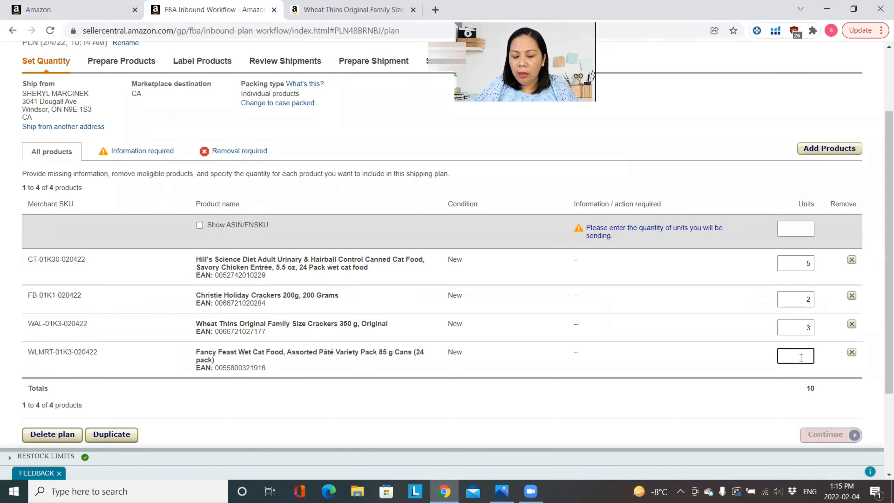
{"action": "type", "text": "8"}
{"action": "left_click", "coordinate": [732, 359]}
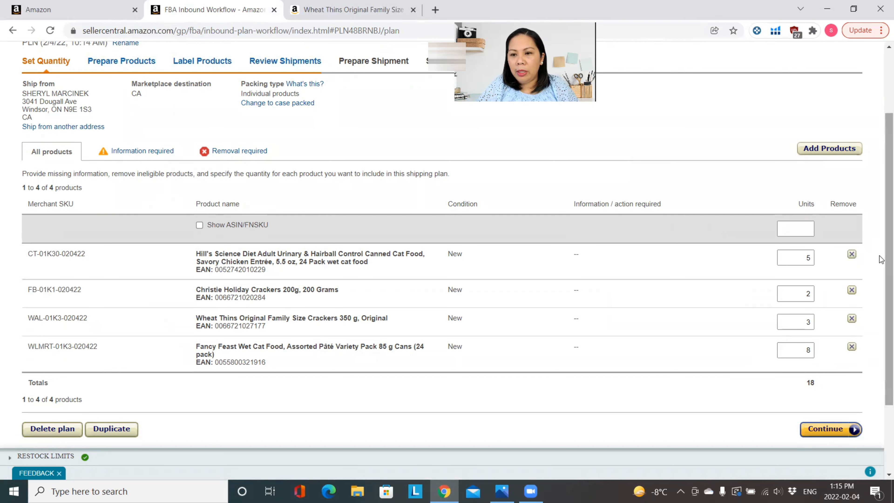
{"action": "scroll", "coordinate": [879, 332], "scroll_direction": "down", "scroll_amount": 3}
{"action": "left_click", "coordinate": [819, 348]}
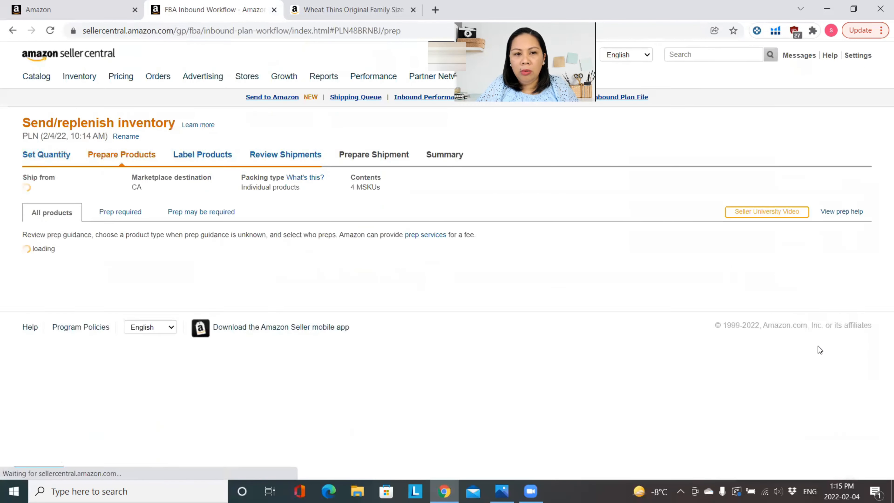
{"action": "scroll", "coordinate": [882, 172], "scroll_direction": "down", "scroll_amount": 3}
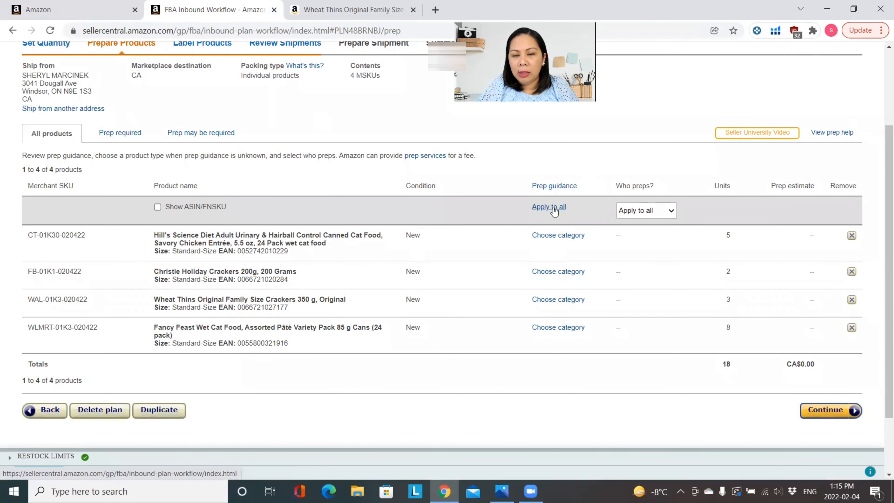
{"action": "left_click", "coordinate": [553, 234]}
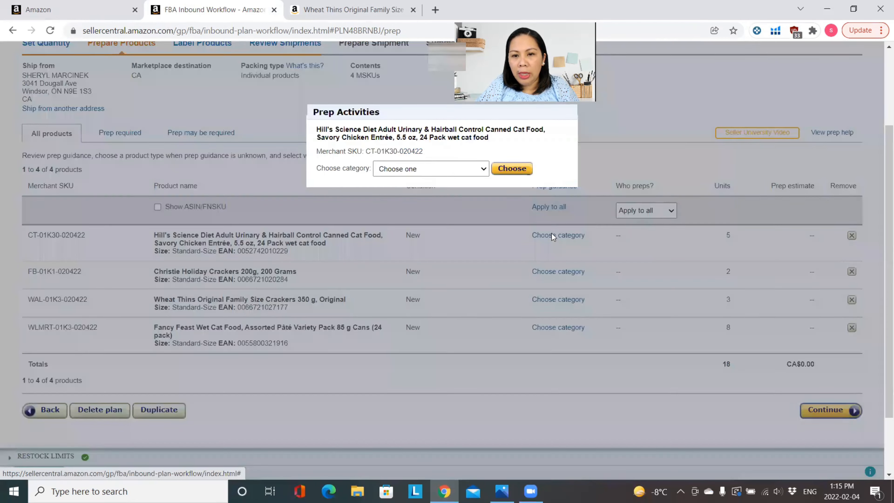
{"action": "left_click", "coordinate": [476, 171]}
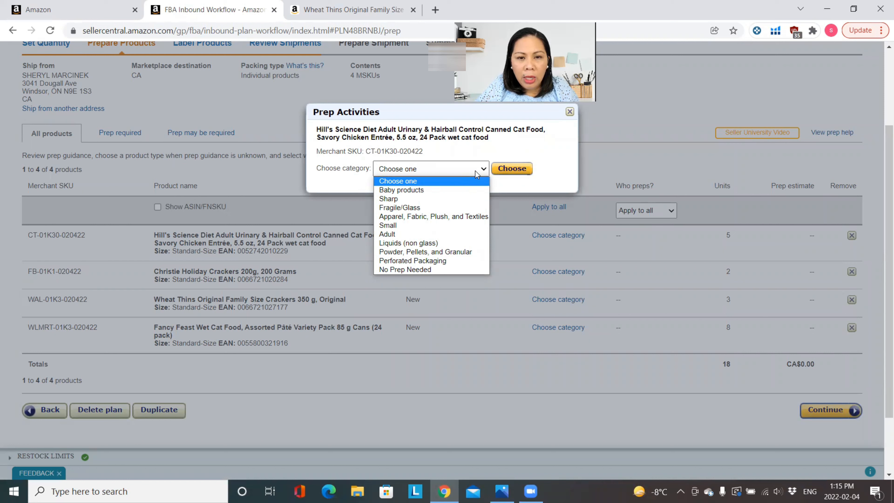
{"action": "left_click", "coordinate": [604, 167]}
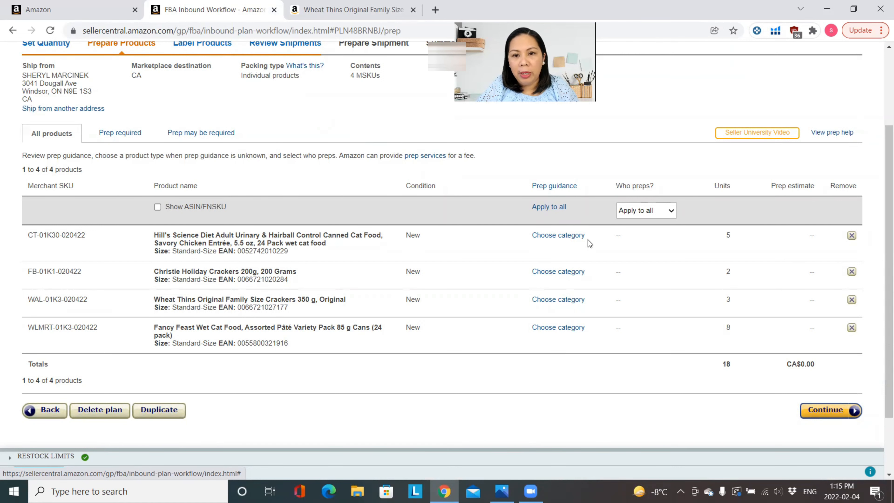
- Set the prep category of the Hill's Science Diet cat food to No Prep Needed
{"action": "left_click", "coordinate": [560, 236]}
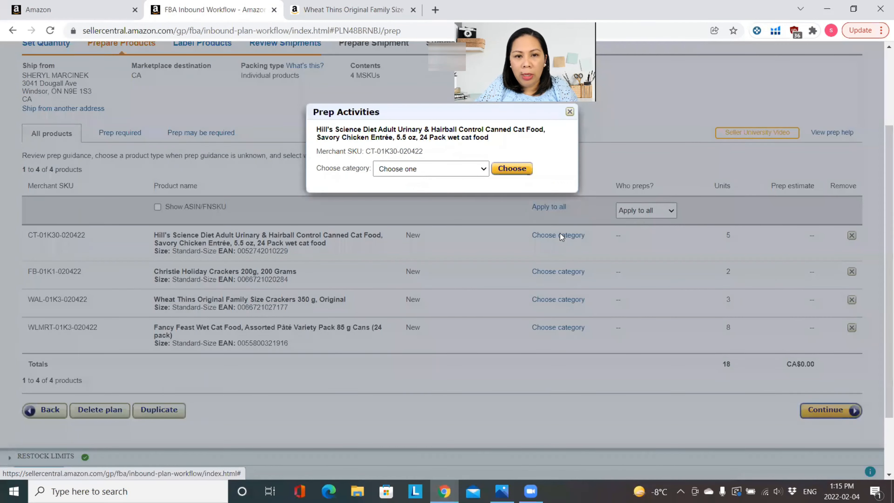
{"action": "left_click", "coordinate": [454, 165]}
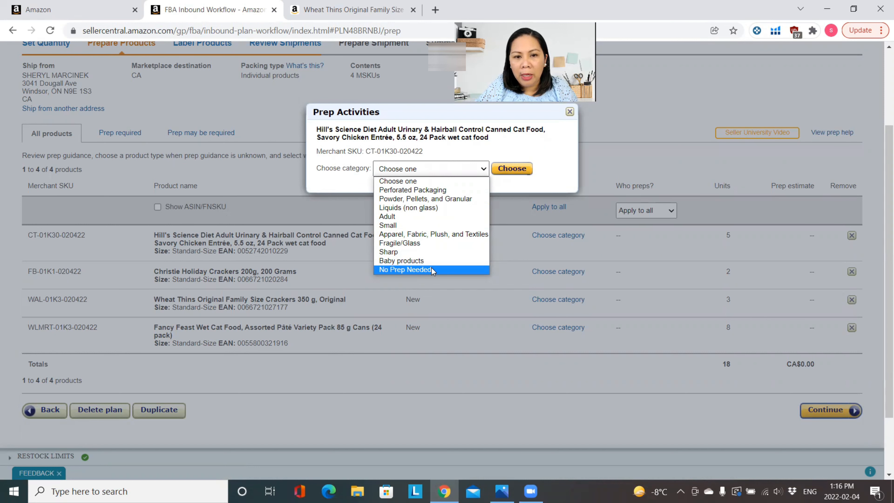
{"action": "left_click", "coordinate": [405, 270]}
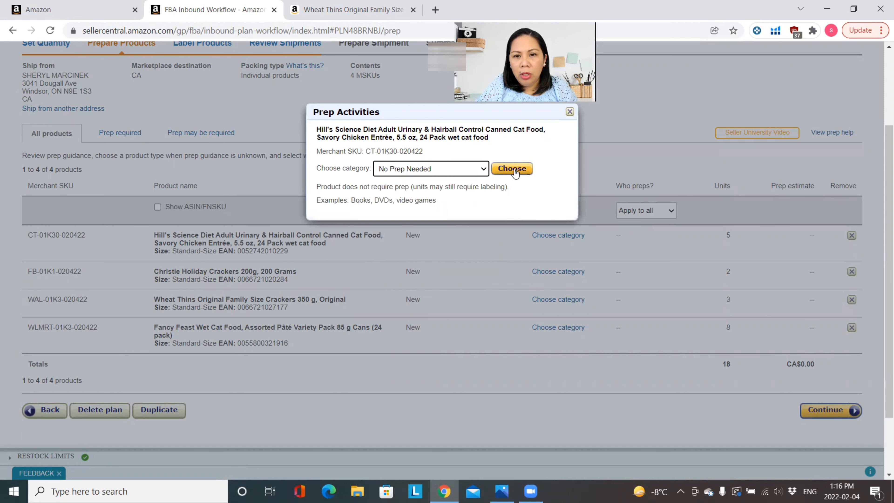
{"action": "left_click", "coordinate": [512, 169]}
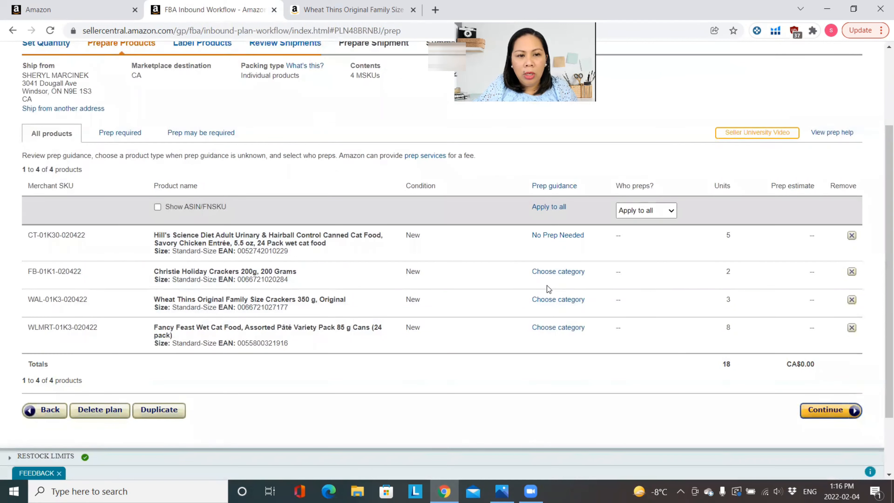
- Set the prep category of the Christie Holiday Crackers to No Prep Needed
{"action": "left_click", "coordinate": [561, 273]}
{"action": "left_click", "coordinate": [432, 158]}
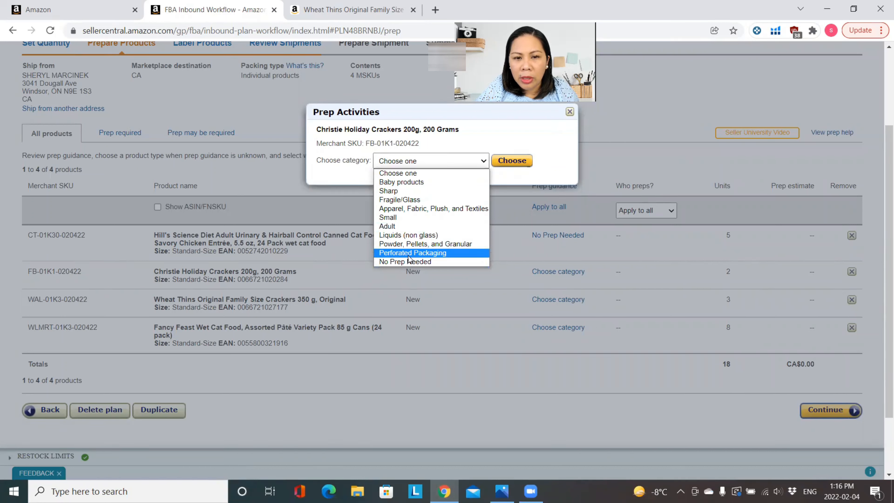
{"action": "left_click", "coordinate": [411, 266]}
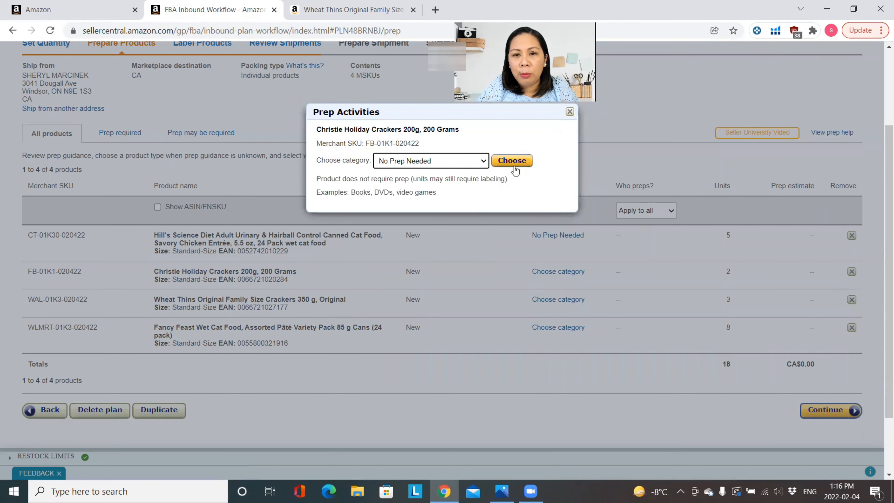
{"action": "left_click", "coordinate": [513, 162]}
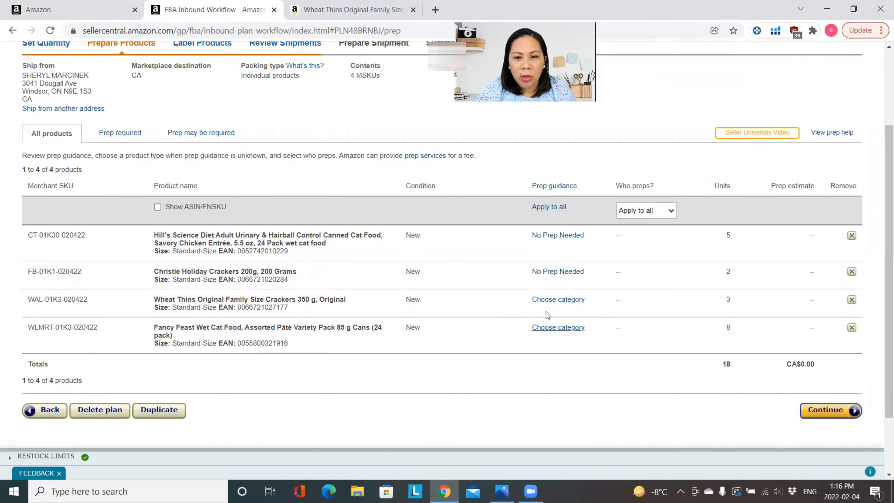
{"action": "left_click", "coordinate": [553, 300]}
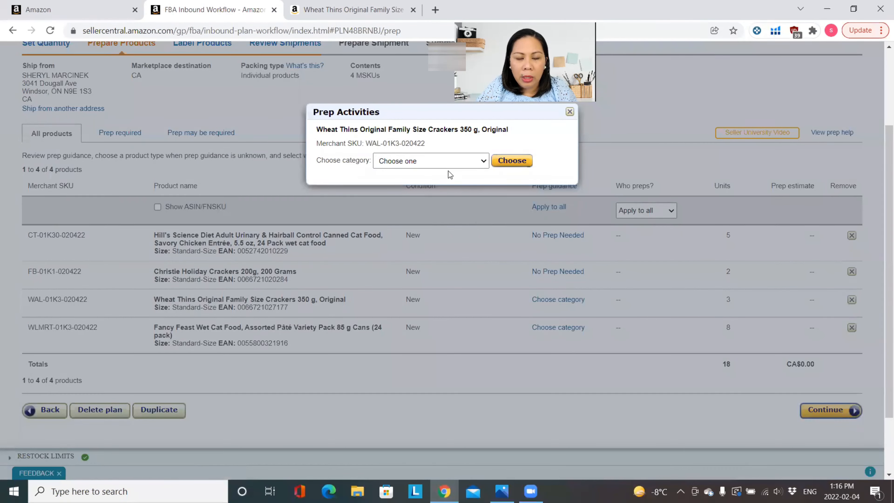
{"action": "left_click", "coordinate": [442, 155]}
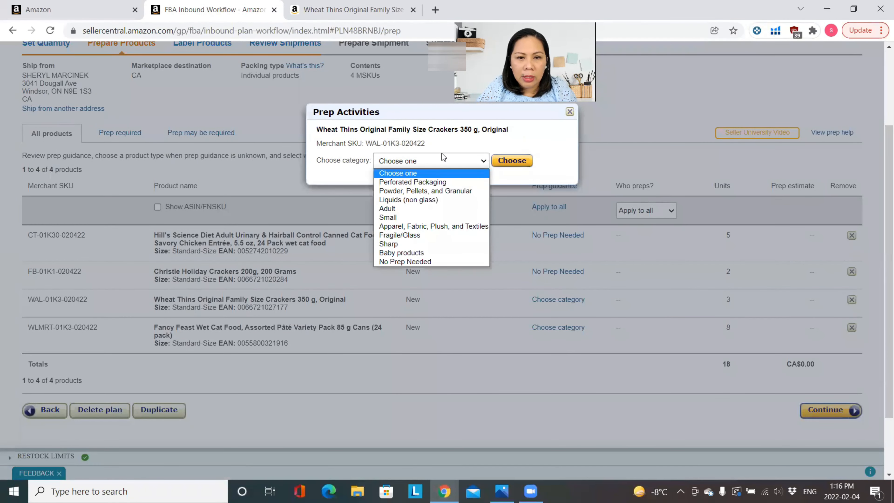
{"action": "left_click", "coordinate": [572, 218]}
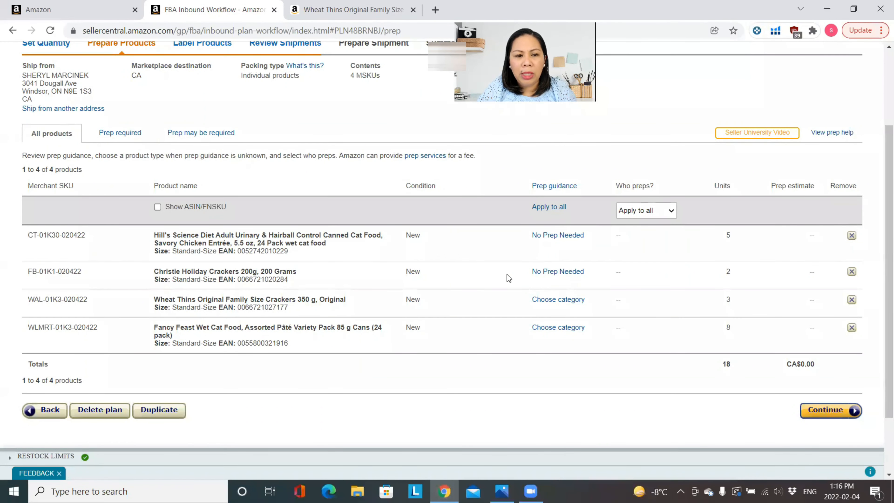
- Apply the No Prep Needed prep category to all products in the plan and continue to product labeling
{"action": "left_click", "coordinate": [555, 209]}
{"action": "left_click", "coordinate": [451, 147]}
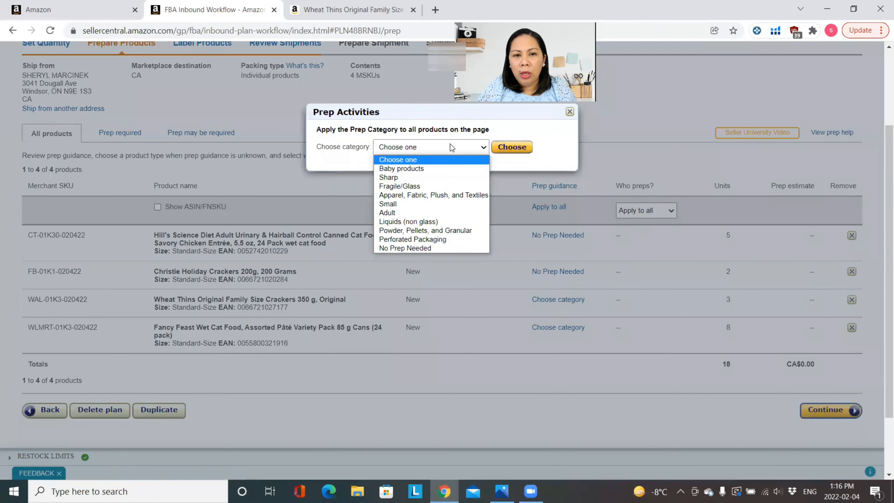
{"action": "left_click", "coordinate": [405, 248]}
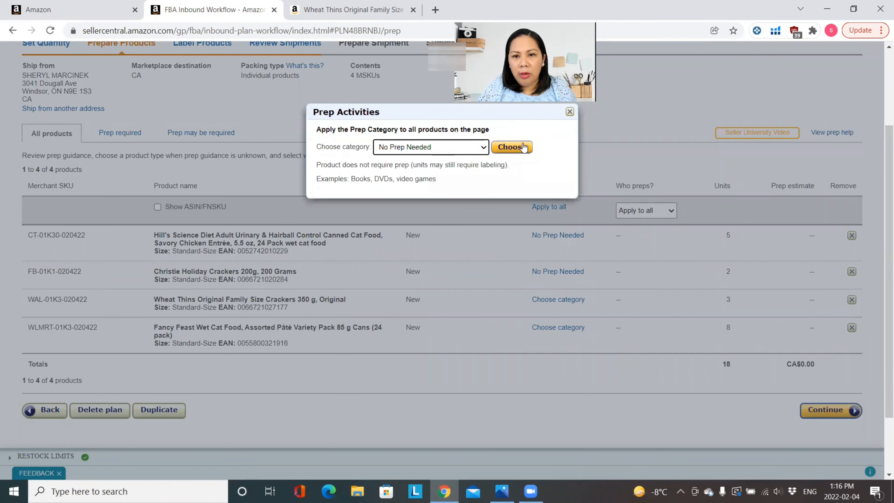
{"action": "left_click", "coordinate": [512, 147]}
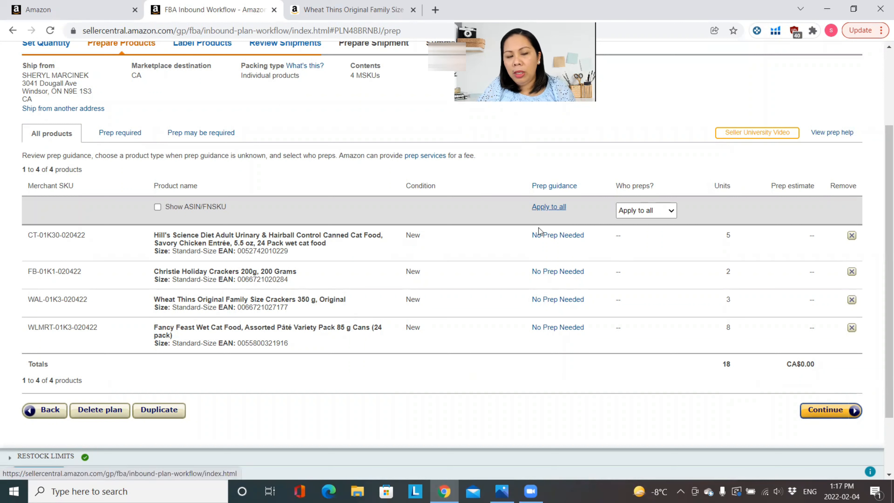
{"action": "left_click", "coordinate": [837, 403]}
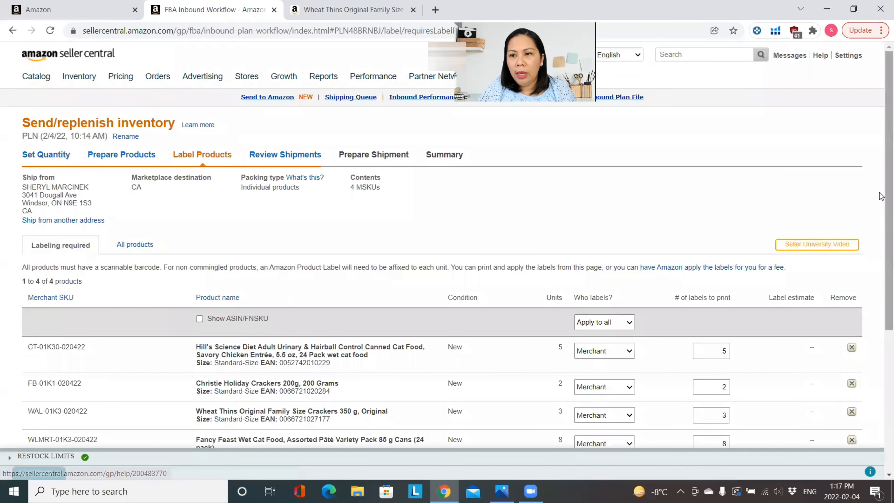
- Generate the item labels for all listed products in the 30-up US Letter format and open the downloaded PDF
{"action": "scroll", "coordinate": [882, 180], "scroll_direction": "down", "scroll_amount": 4}
{"action": "scroll", "coordinate": [881, 270], "scroll_direction": "down", "scroll_amount": 2}
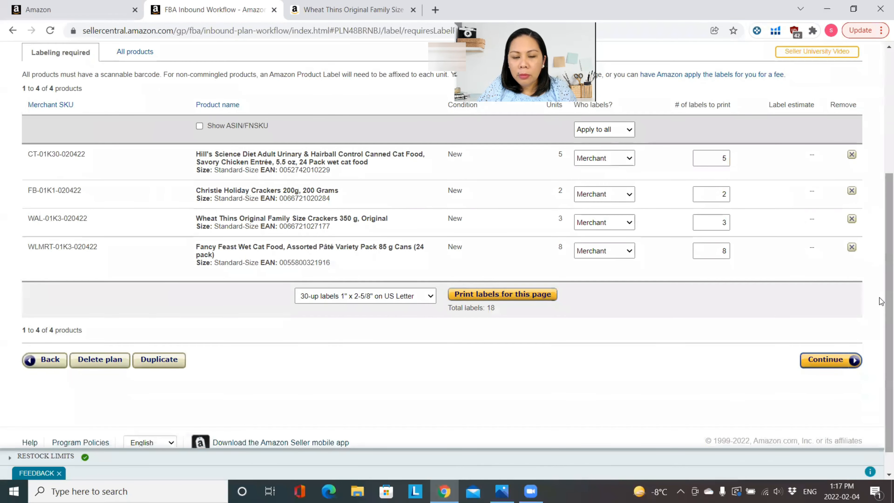
{"action": "left_click", "coordinate": [527, 298]}
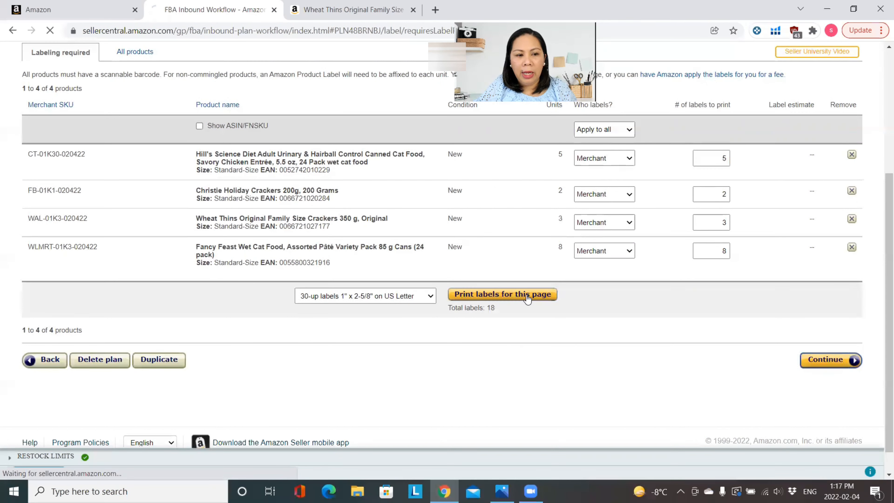
{"action": "left_click", "coordinate": [52, 466]}
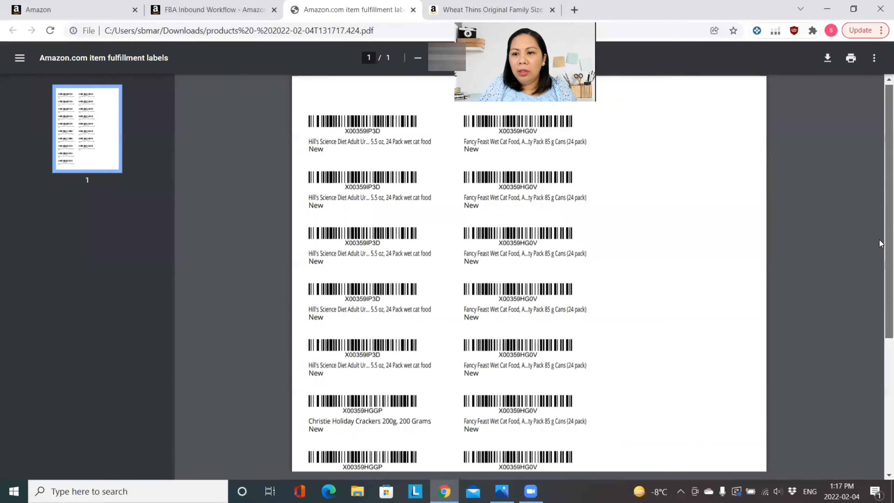
- Look through the barcode label sheet, close it, and continue the shipping plan to the shipment review
{"action": "scroll", "coordinate": [880, 145], "scroll_direction": "down", "scroll_amount": 5}
{"action": "scroll", "coordinate": [880, 134], "scroll_direction": "up", "scroll_amount": 5}
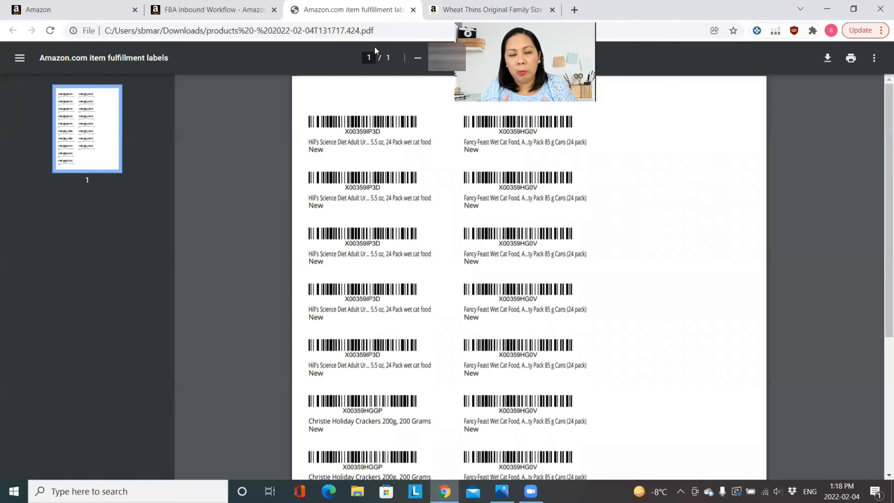
{"action": "left_click", "coordinate": [413, 9]}
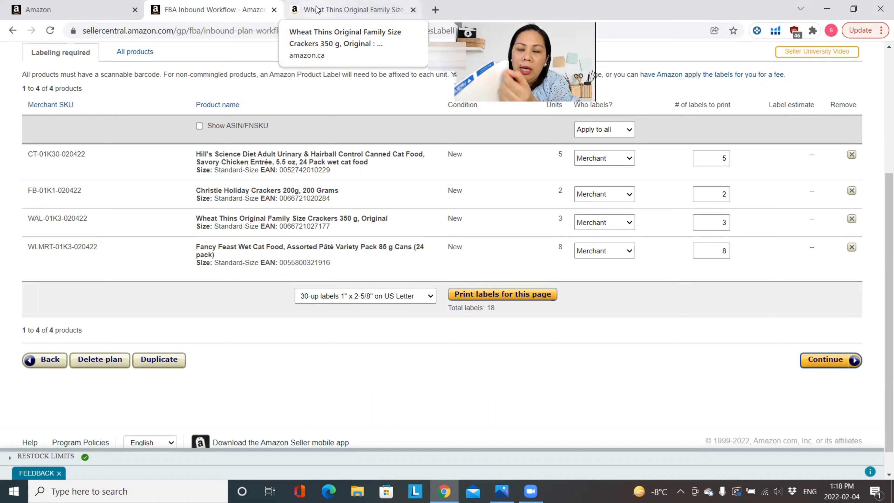
{"action": "left_click", "coordinate": [819, 366]}
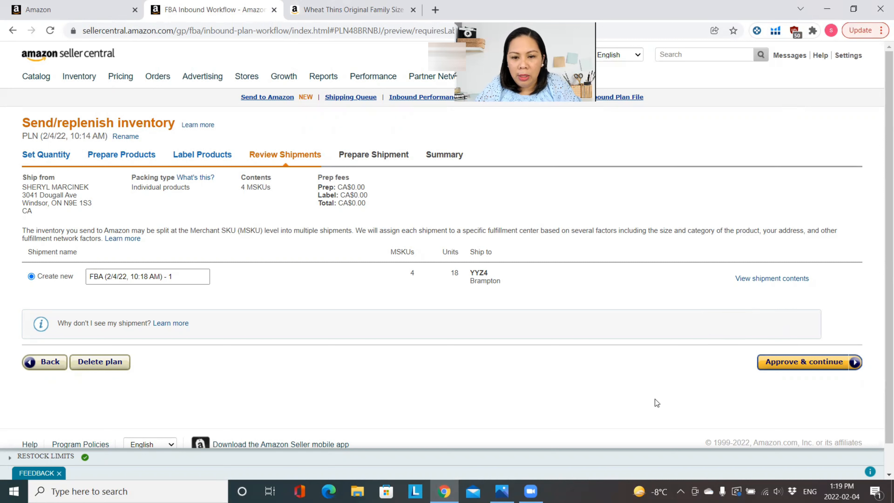
- Switch to Photos and examine the sample Prepare Shipment screenshots covering contents, shipping service, box packing, charges and box labels
{"action": "left_click", "coordinate": [502, 492]}
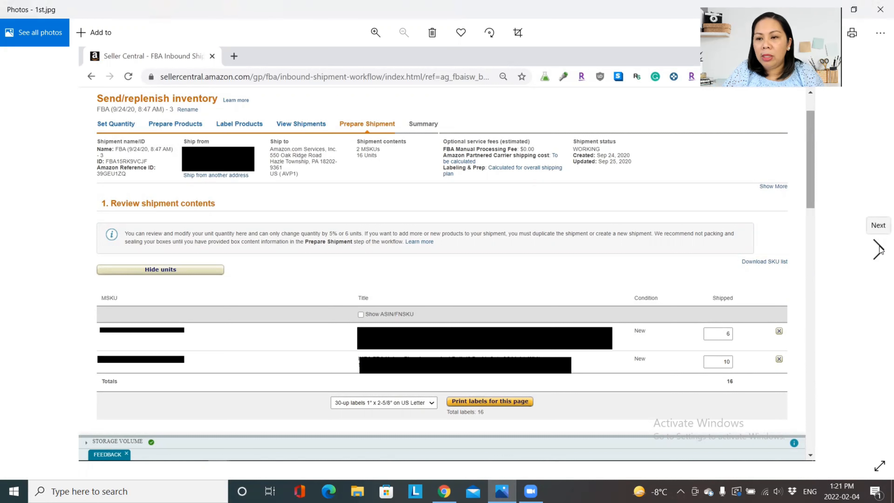
{"action": "left_click", "coordinate": [879, 249]}
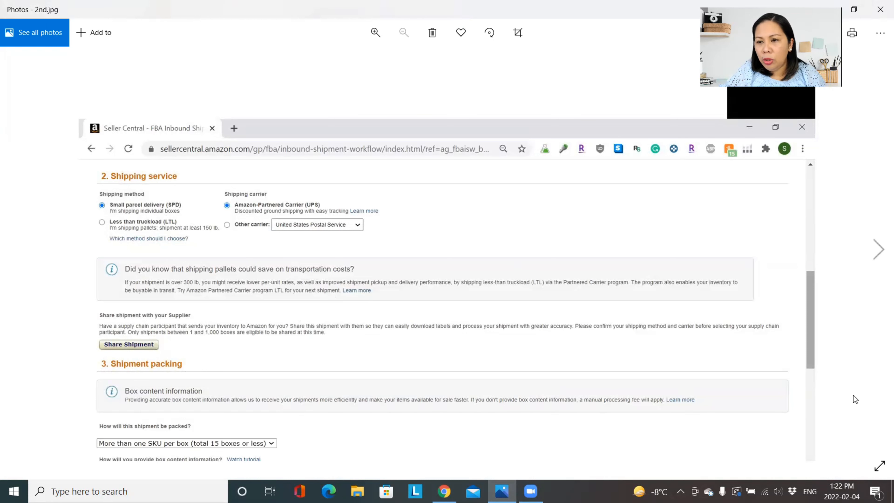
{"action": "left_click", "coordinate": [878, 250]}
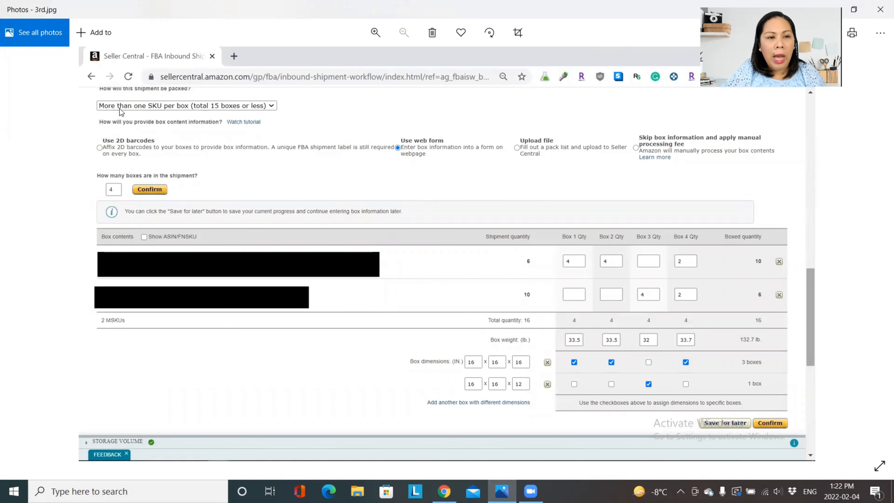
{"action": "left_click", "coordinate": [15, 250]}
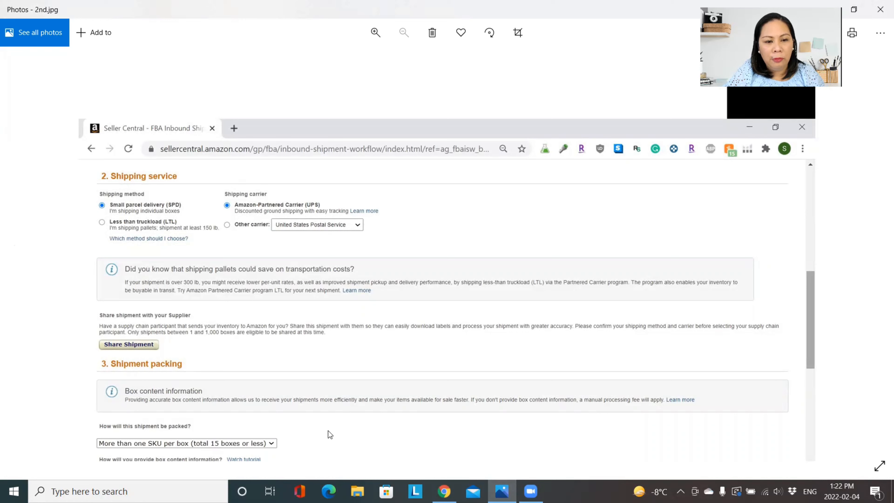
{"action": "left_click", "coordinate": [879, 250]}
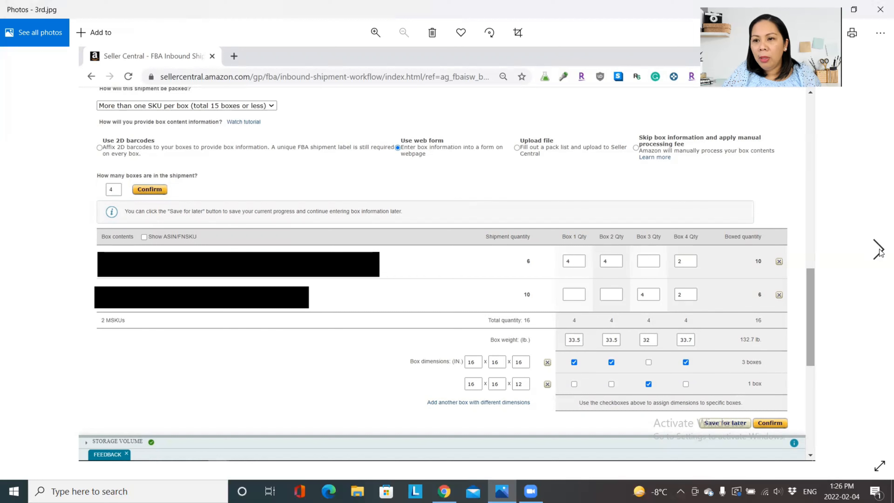
{"action": "left_click", "coordinate": [879, 251]}
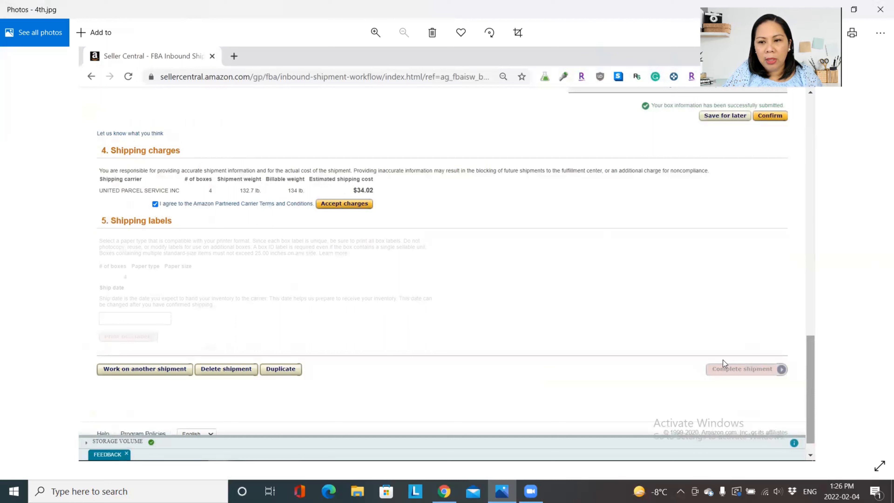
{"action": "key", "text": "Right"}
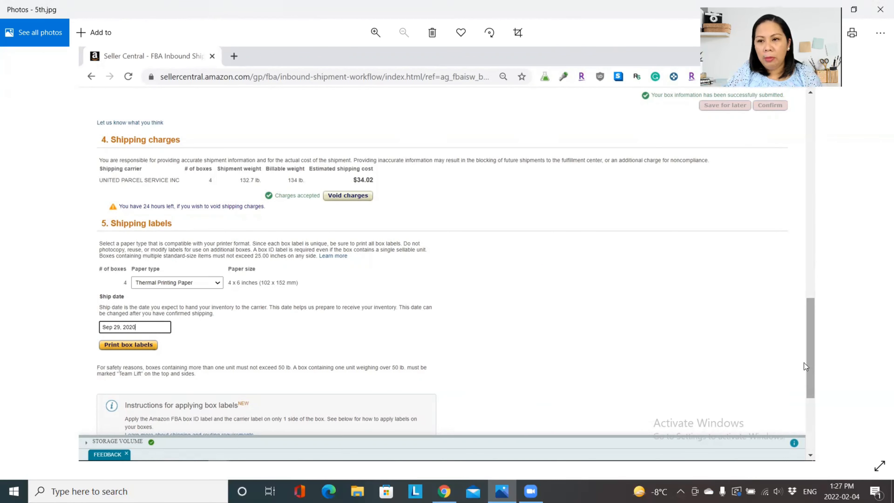
{"action": "left_click", "coordinate": [880, 251]}
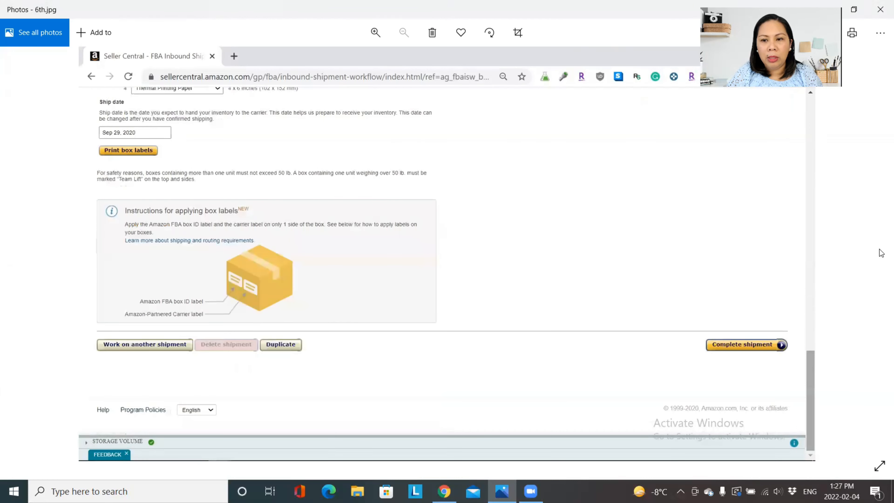